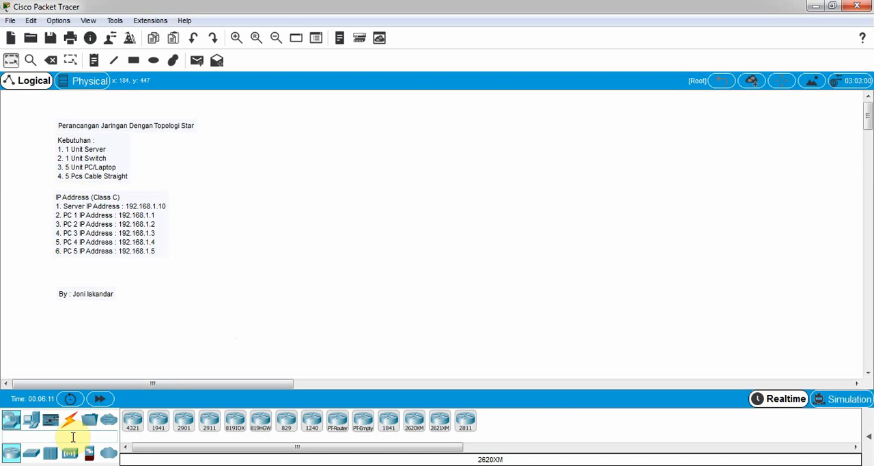
# Step: Find the generic Server device and place one near the upper middle of the workspace, to the right of the notes
pyautogui.write('server')
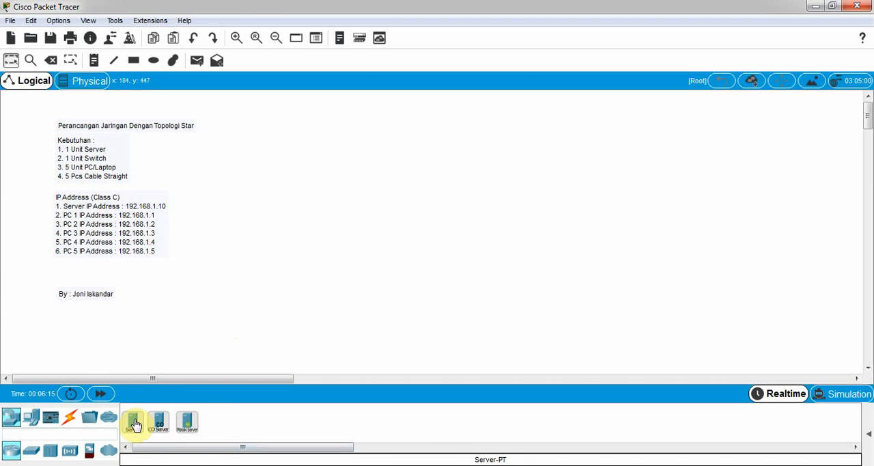
pyautogui.click(135, 424)
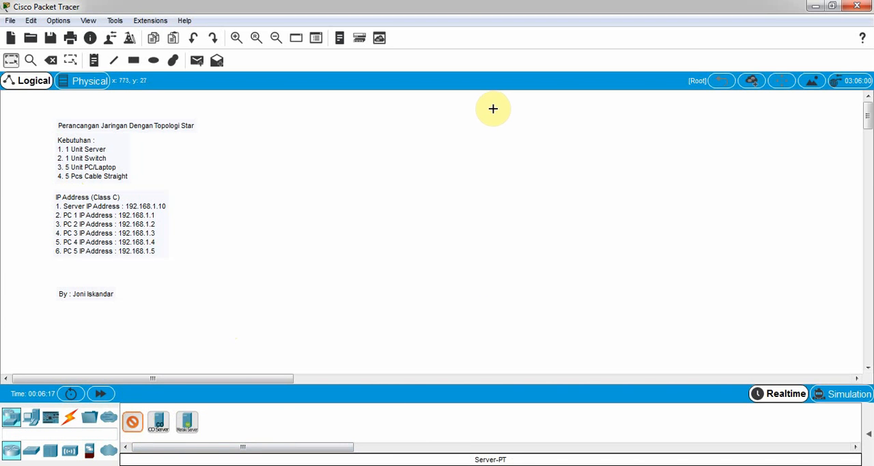
pyautogui.click(450, 112)
pyautogui.moveTo(450, 112); pyautogui.dragTo(448, 120)
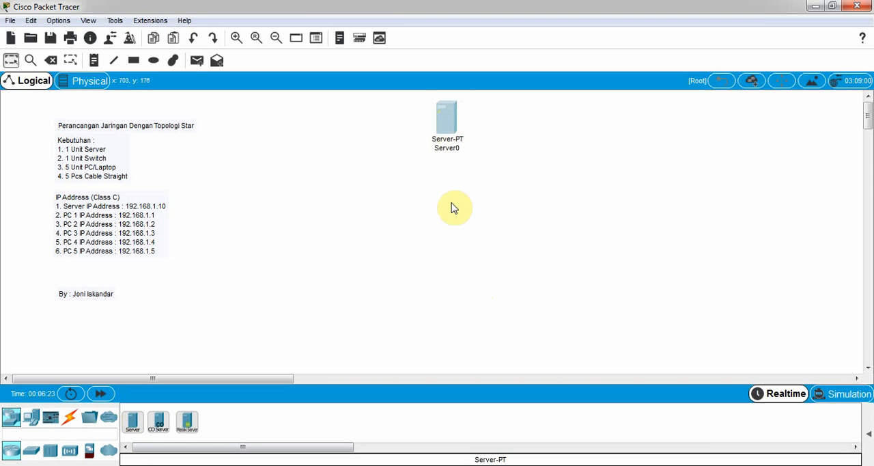
pyautogui.click(450, 202)
pyautogui.click(447, 125)
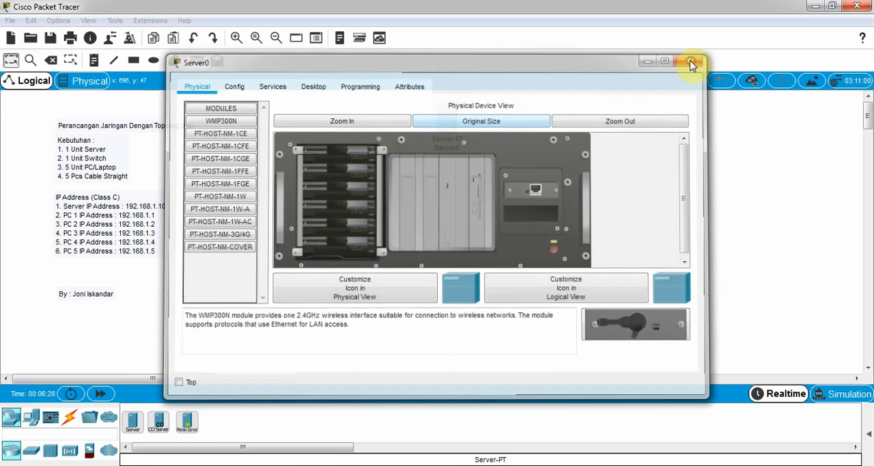
pyautogui.click(691, 65)
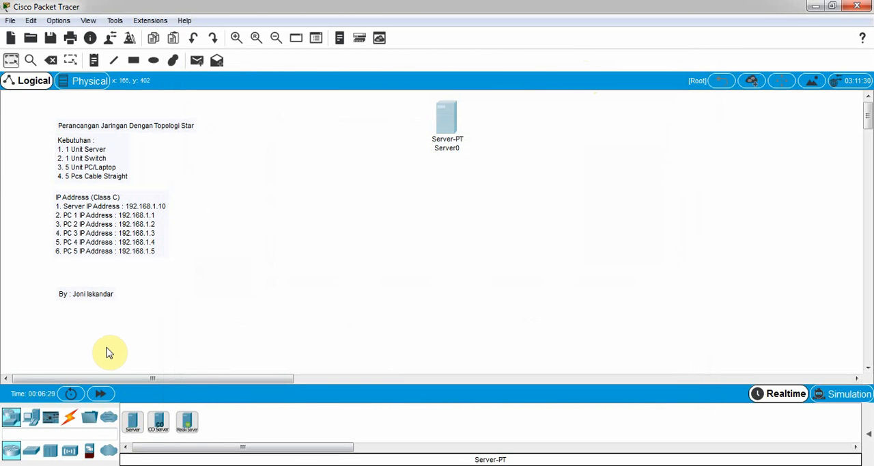
# Step: Place five PCs in a ring below the server: two on the left, one at the bottom centre, two on the right
pyautogui.click(35, 432)
pyautogui.write('pc')
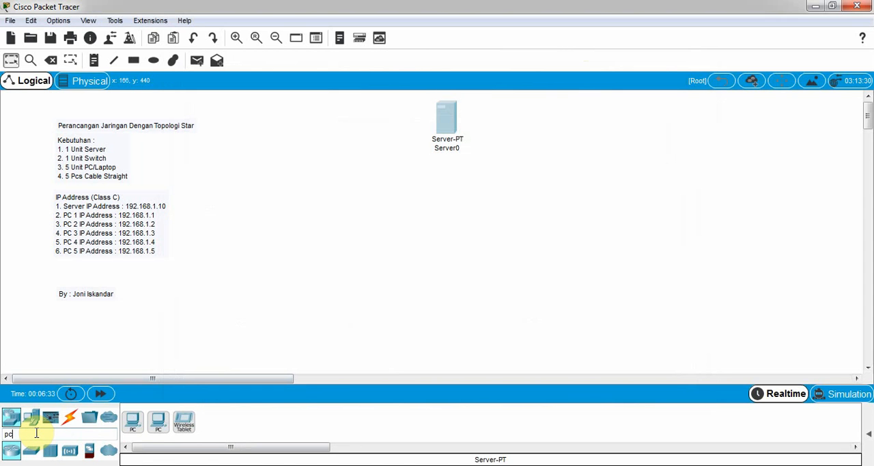
pyautogui.click(133, 422)
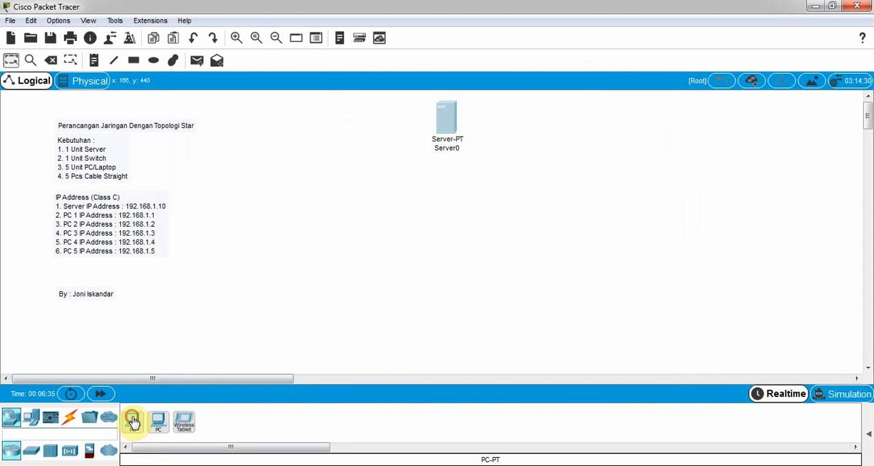
pyautogui.click(340, 182)
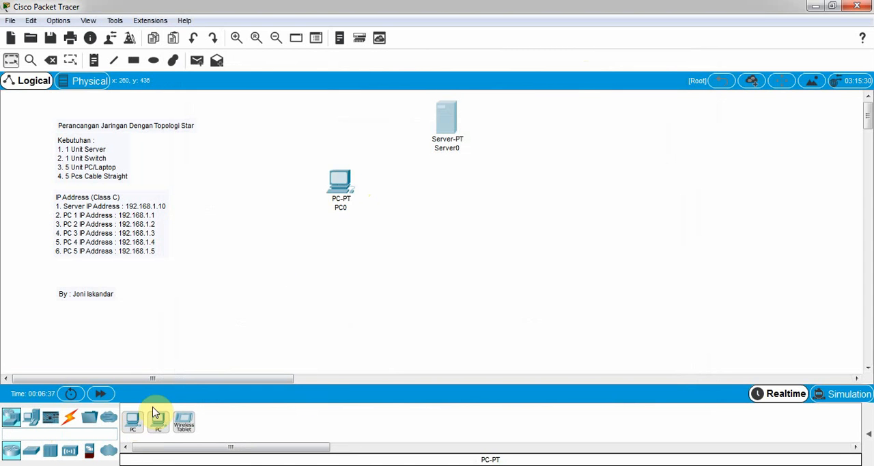
pyautogui.click(129, 421)
pyautogui.click(332, 281)
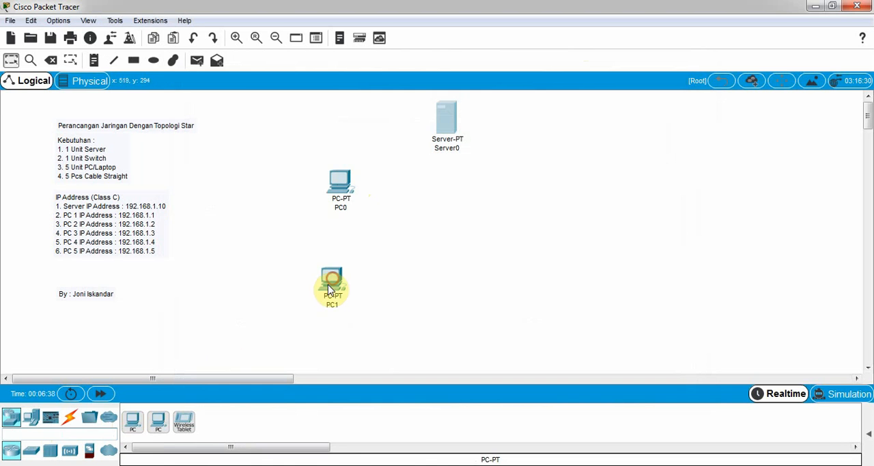
pyautogui.click(133, 422)
pyautogui.click(460, 338)
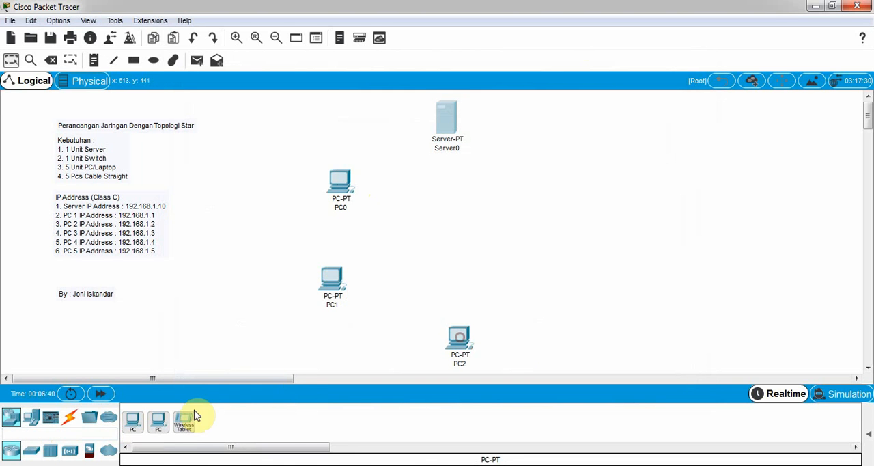
pyautogui.click(133, 421)
pyautogui.click(575, 295)
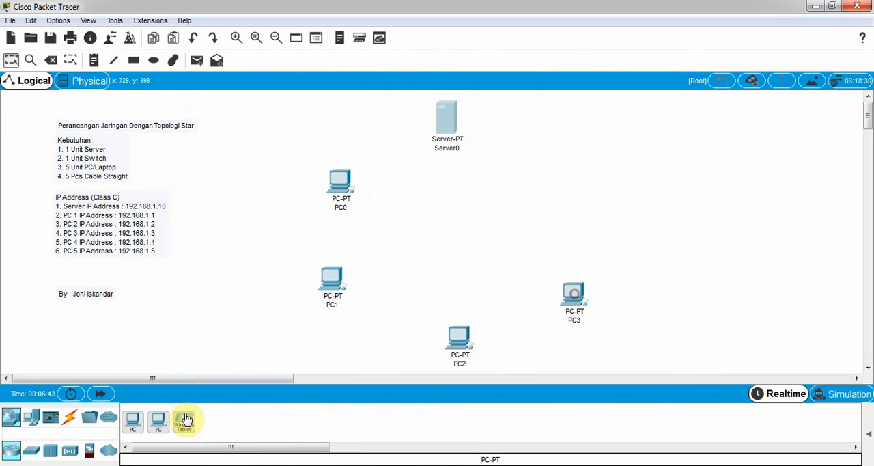
pyautogui.click(130, 421)
pyautogui.click(561, 179)
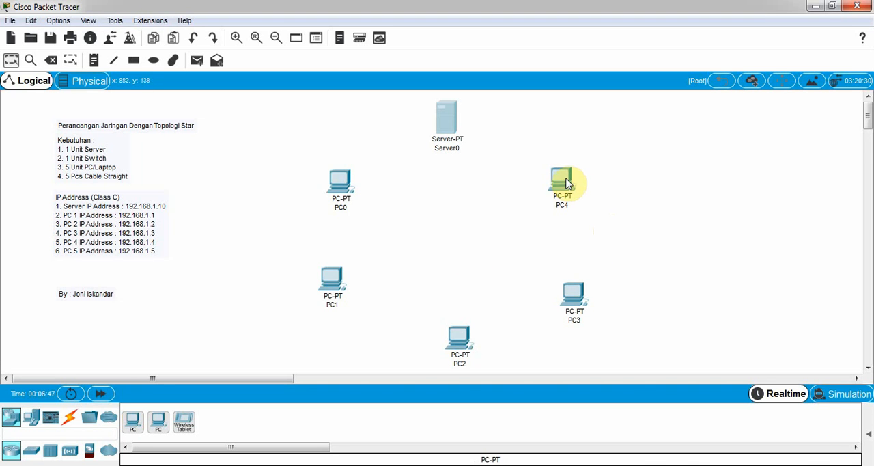
# Step: Nudge the five PCs slightly so they form a more even ring below the server
pyautogui.moveTo(566, 182); pyautogui.dragTo(564, 178)
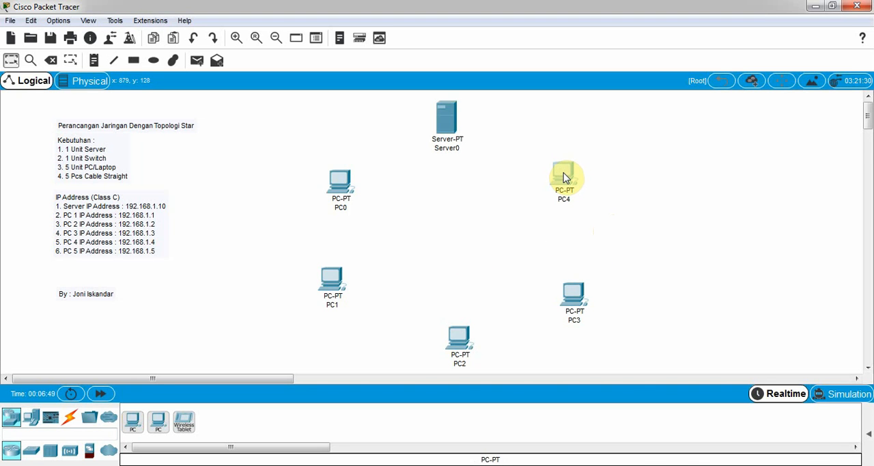
pyautogui.moveTo(575, 309); pyautogui.dragTo(566, 301)
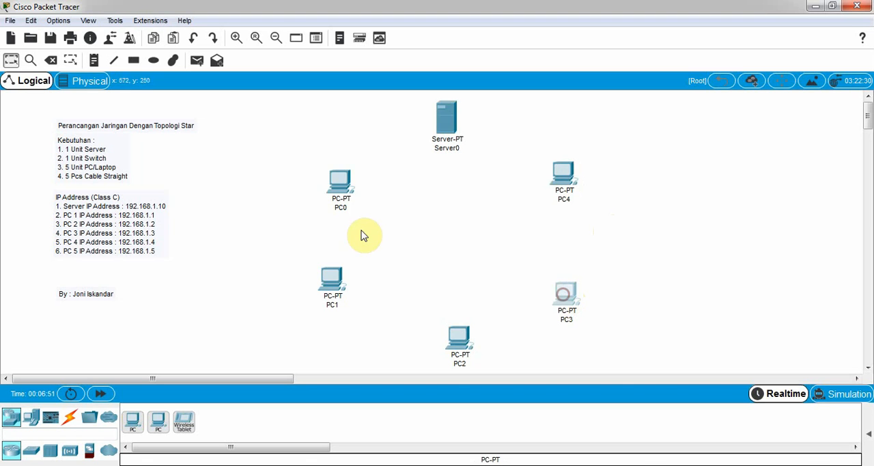
pyautogui.moveTo(341, 181); pyautogui.dragTo(338, 178)
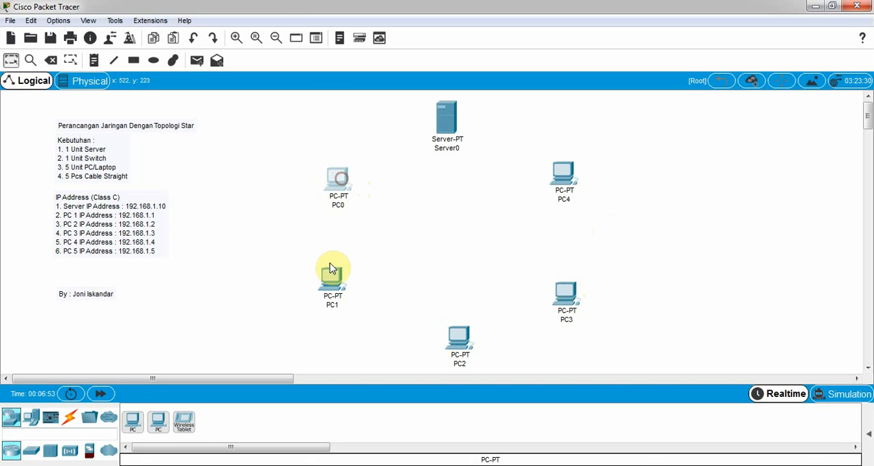
pyautogui.moveTo(330, 269); pyautogui.dragTo(333, 266)
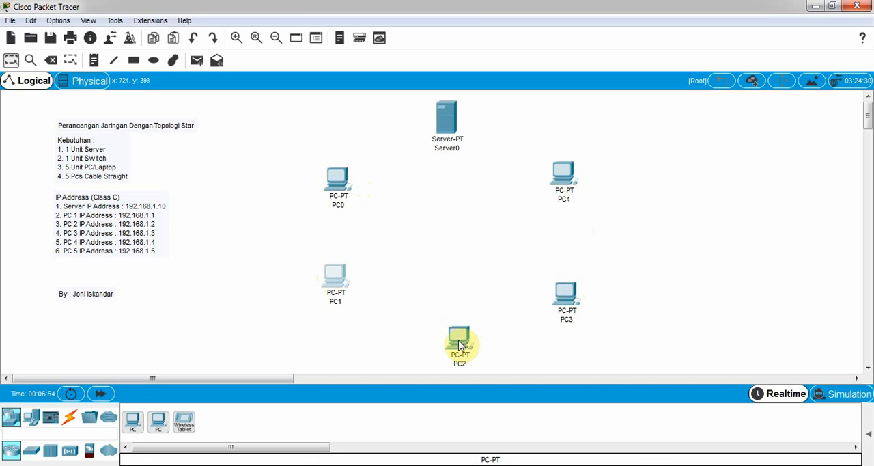
pyautogui.moveTo(459, 345); pyautogui.dragTo(454, 343)
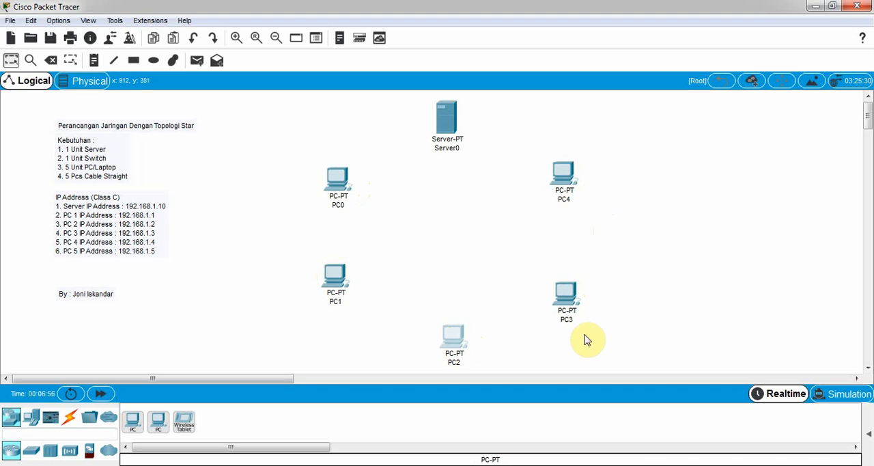
# Step: Find the PT-Switch device and place one in the middle of the ring of PCs, below the server
pyautogui.click(28, 434)
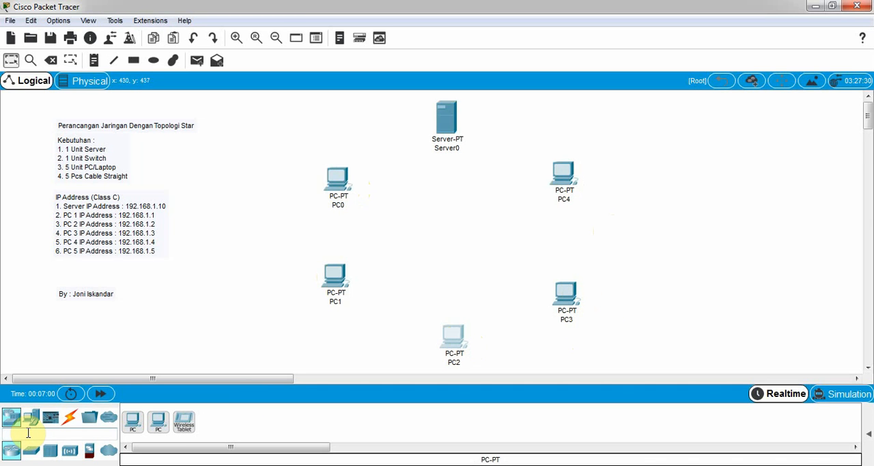
pyautogui.write('sw')
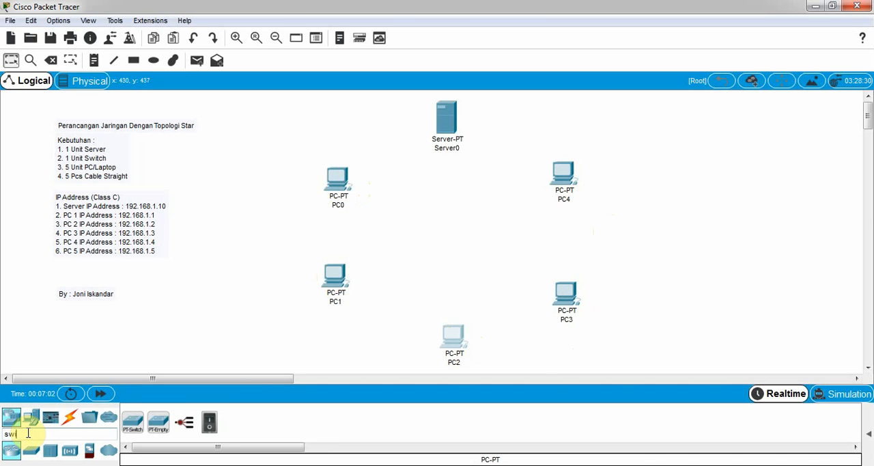
pyautogui.click(136, 428)
pyautogui.click(135, 427)
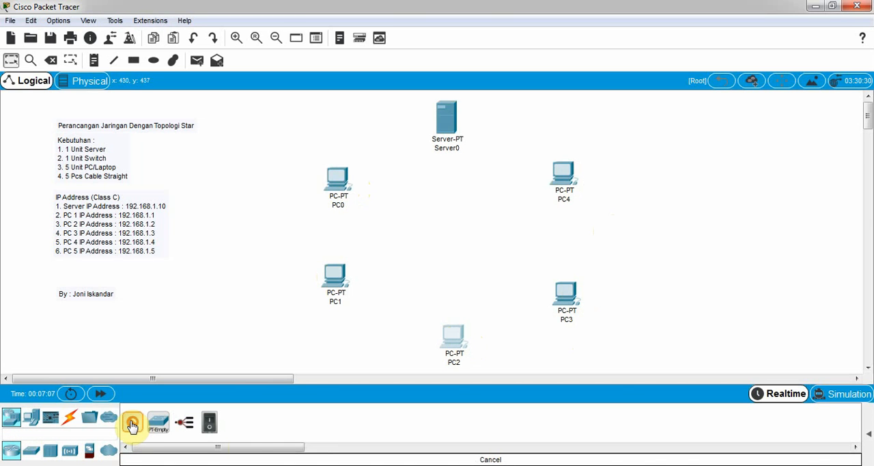
pyautogui.click(446, 233)
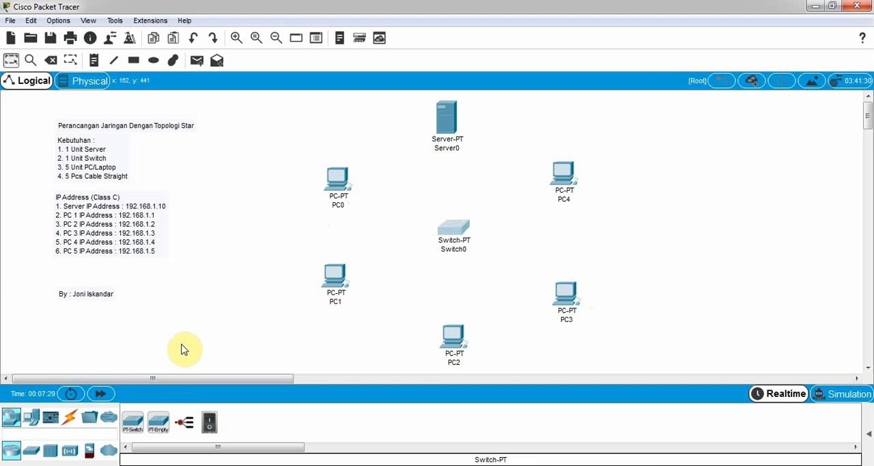
# Step: Connect Switch0's FastEthernet0/1 to Server0 with a Copper Straight-Through cable and align the server directly above the switch
pyautogui.click(71, 422)
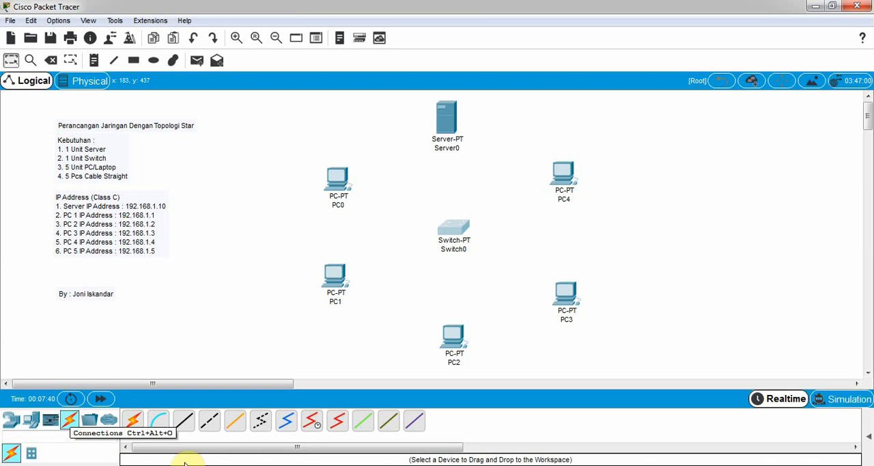
pyautogui.click(182, 422)
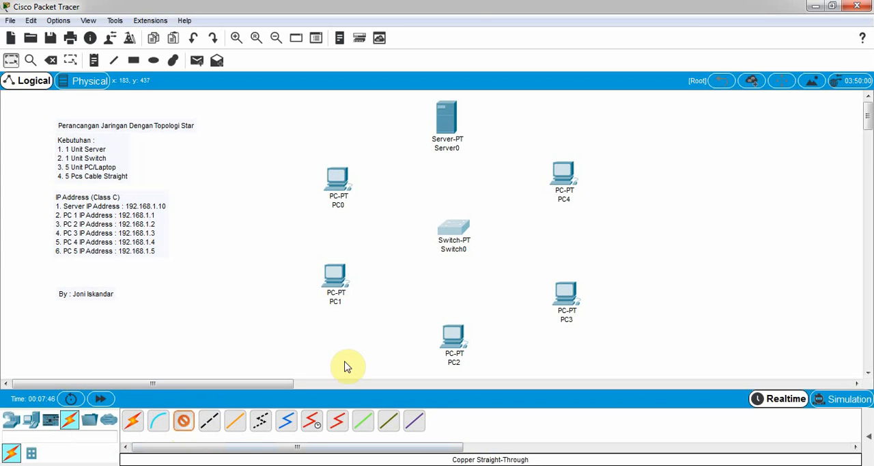
pyautogui.click(452, 226)
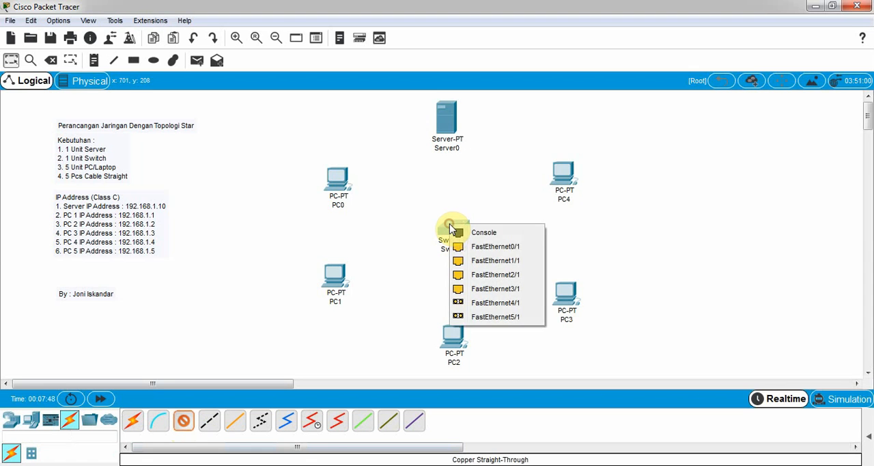
pyautogui.click(495, 247)
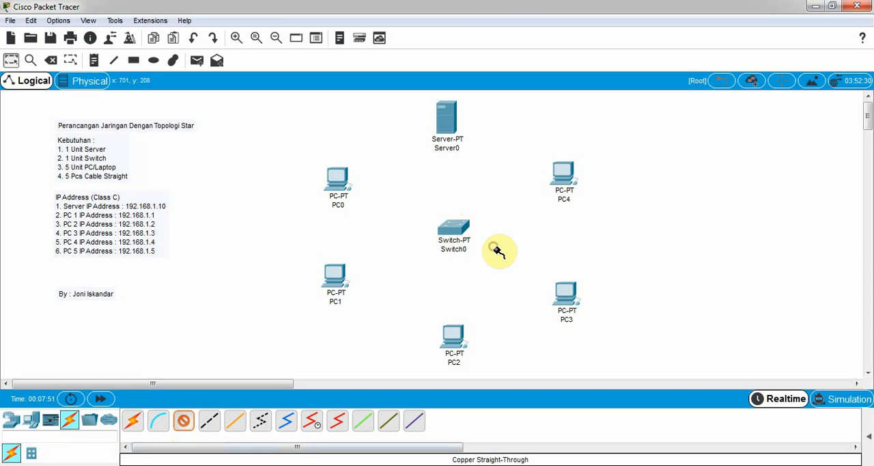
pyautogui.click(451, 120)
pyautogui.click(484, 125)
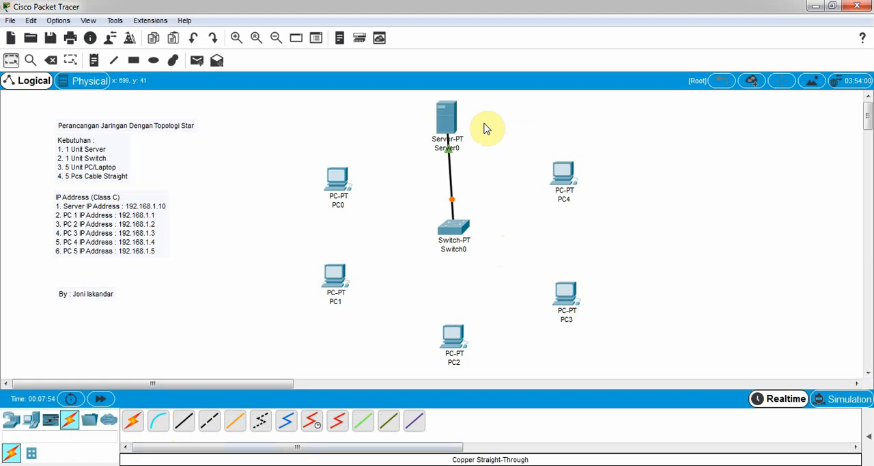
pyautogui.moveTo(450, 119); pyautogui.dragTo(455, 125)
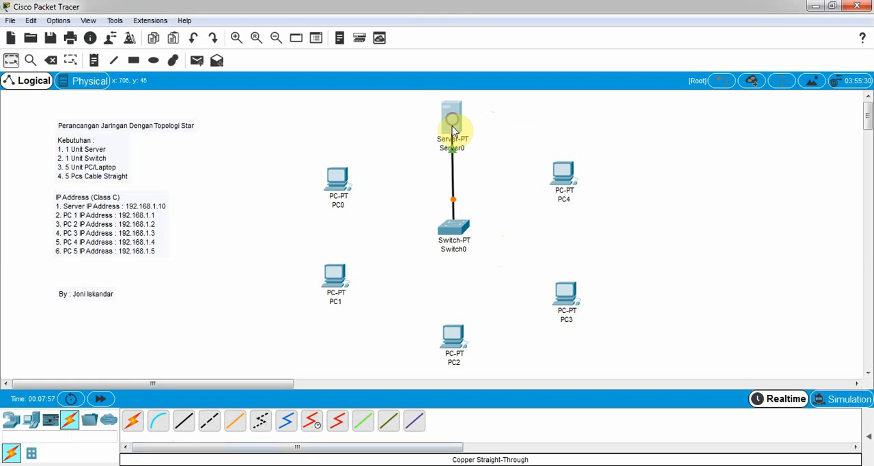
# Step: Connect Switch0's FastEthernet1/1 to PC0 with a Copper Straight-Through cable
pyautogui.click(184, 425)
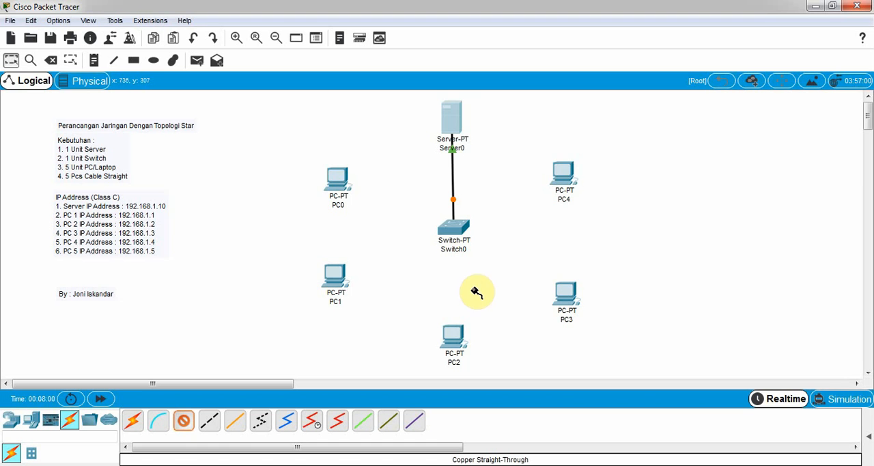
pyautogui.click(454, 227)
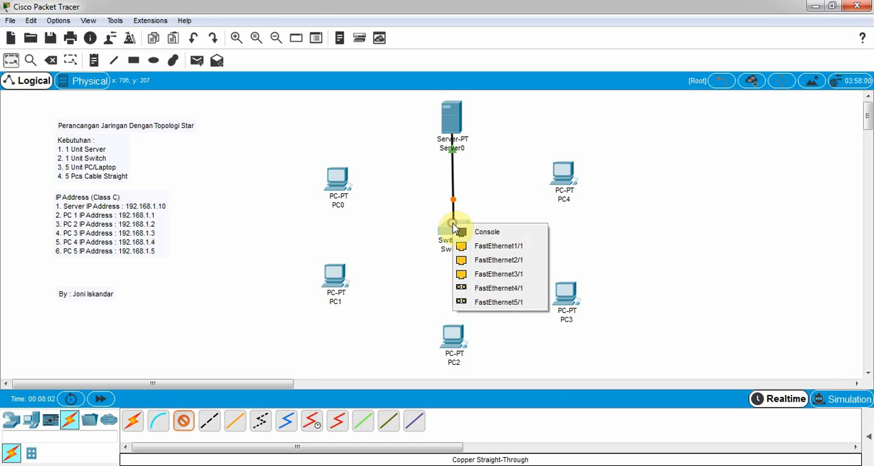
pyautogui.click(482, 246)
pyautogui.click(335, 176)
pyautogui.click(354, 222)
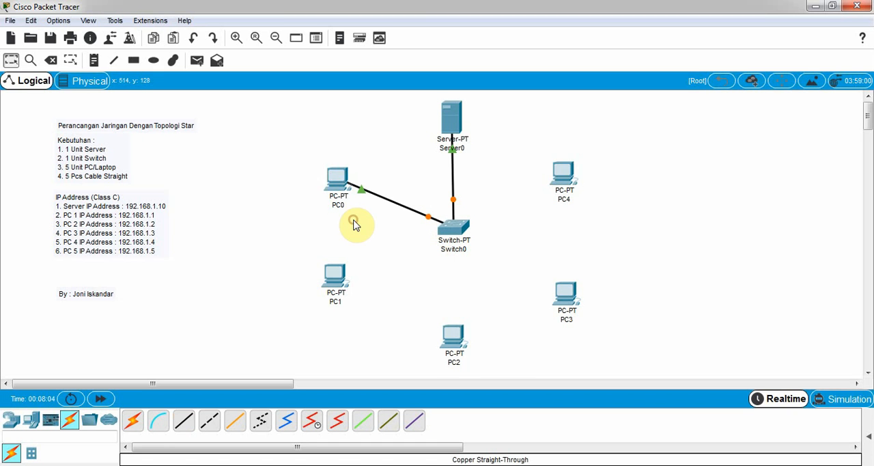
# Step: Connect a free FastEthernet port of Switch0 to PC1 with a Copper Straight-Through cable
pyautogui.click(182, 419)
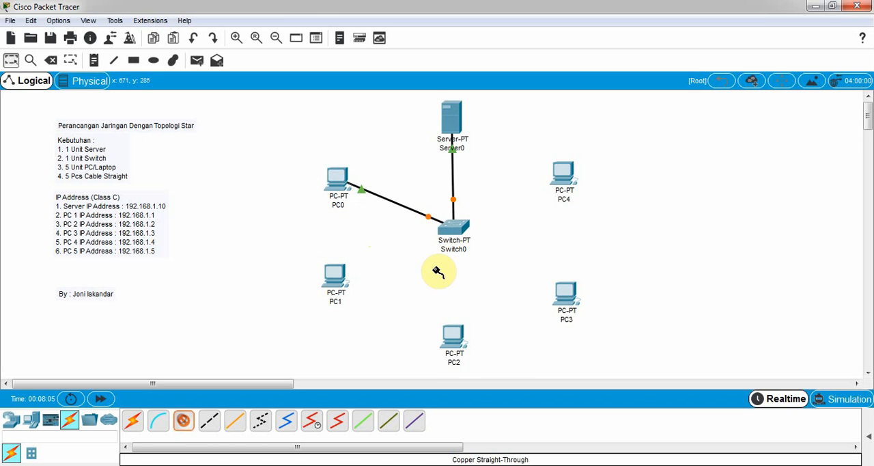
pyautogui.click(454, 228)
pyautogui.click(481, 254)
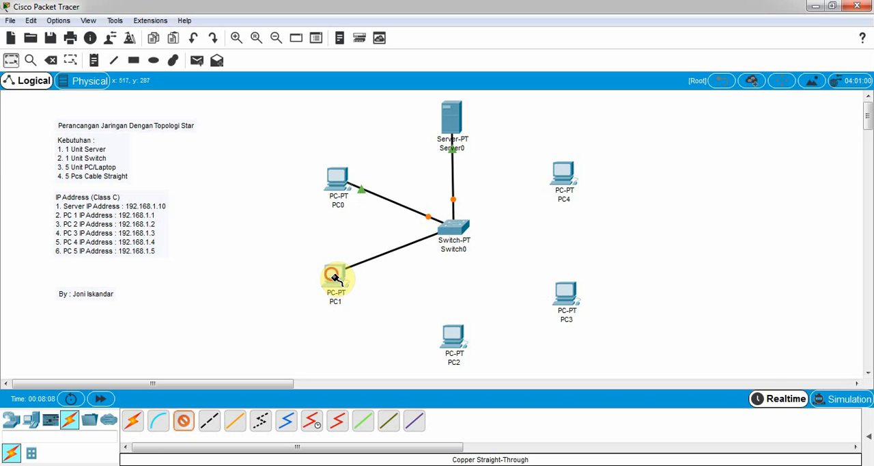
pyautogui.click(334, 284)
pyautogui.click(360, 325)
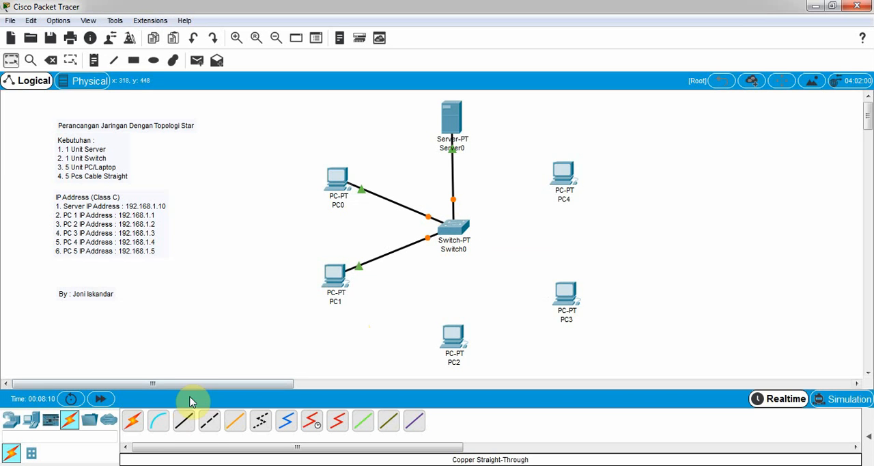
# Step: Connect a free FastEthernet port of Switch0 to PC2's FastEthernet0 with a Copper Straight-Through cable
pyautogui.click(182, 420)
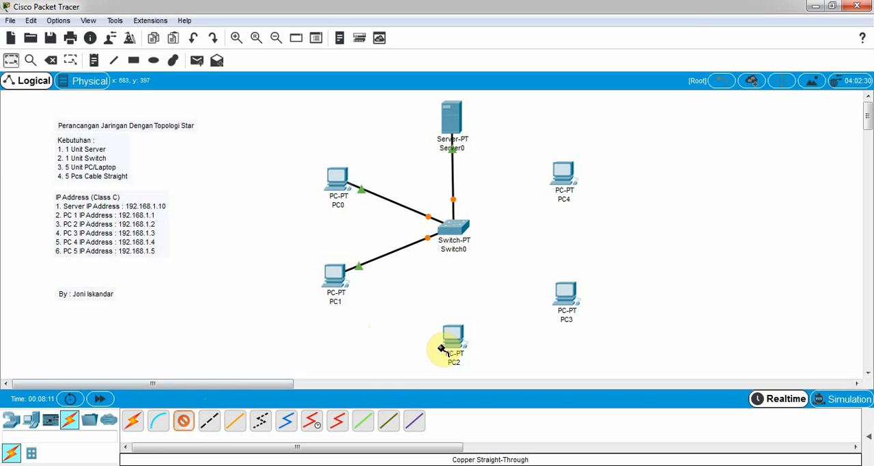
pyautogui.click(460, 236)
pyautogui.click(483, 247)
pyautogui.click(464, 331)
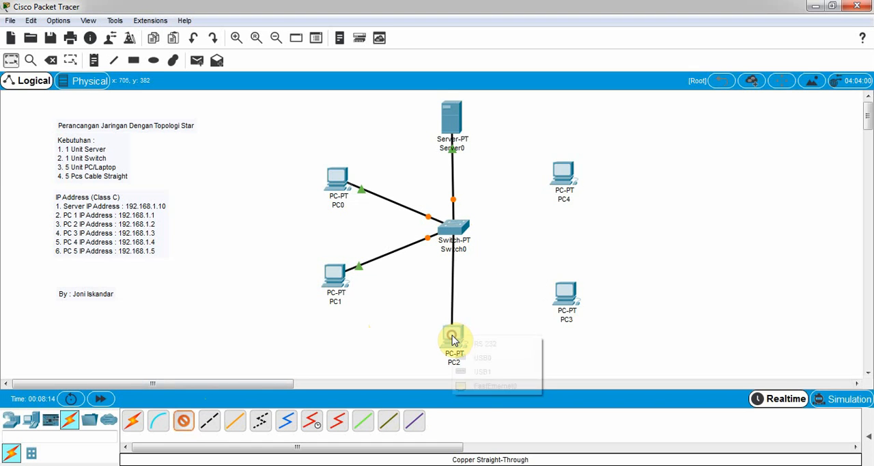
pyautogui.click(482, 387)
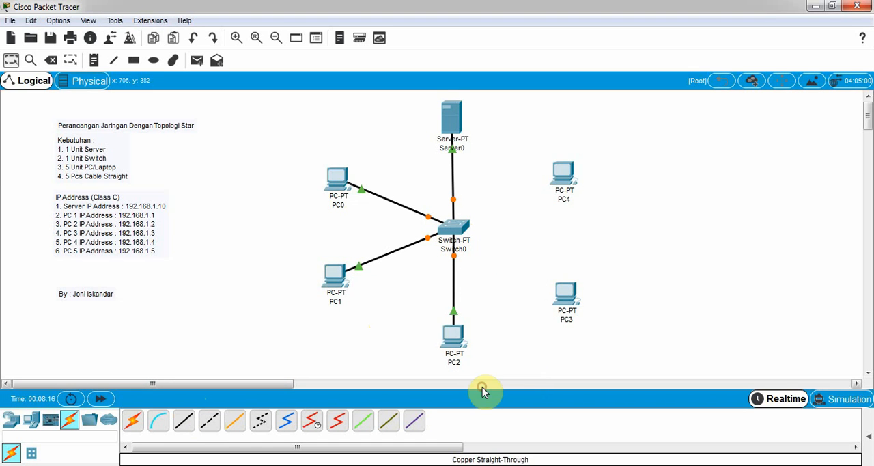
pyautogui.click(183, 422)
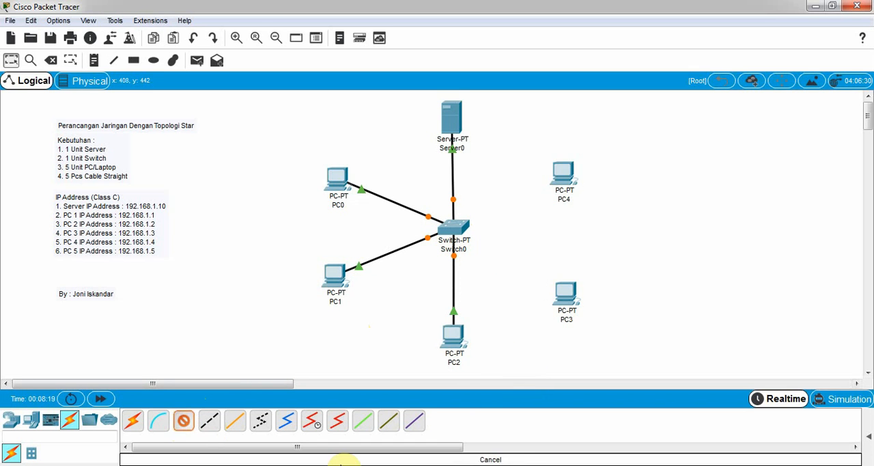
pyautogui.click(453, 231)
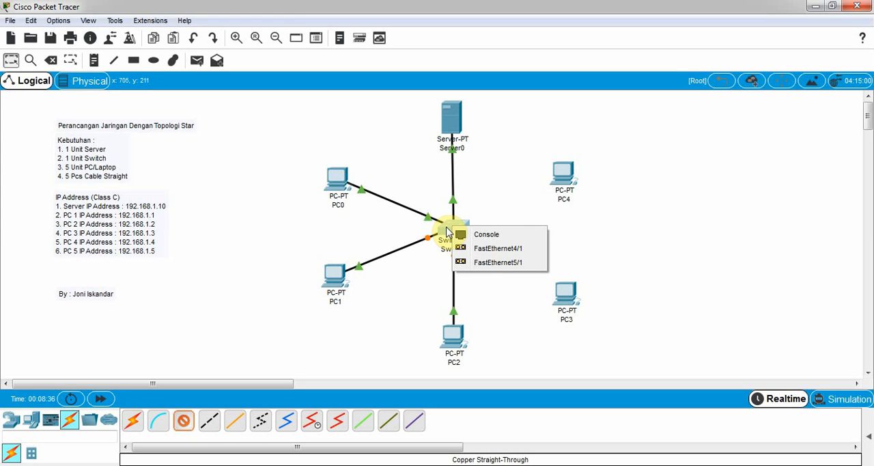
pyautogui.click(498, 262)
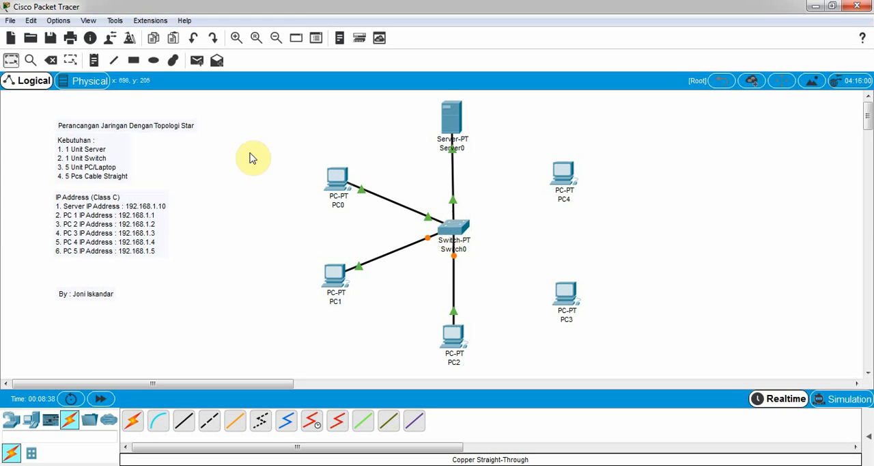
# Step: Select the PT-SWITCH-NM-1CFE module for Switch0 and power the switch off
pyautogui.click(450, 232)
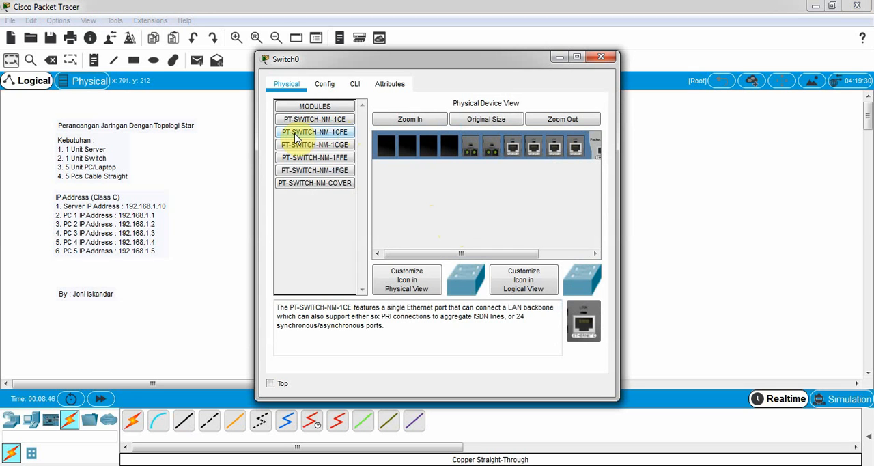
pyautogui.click(335, 136)
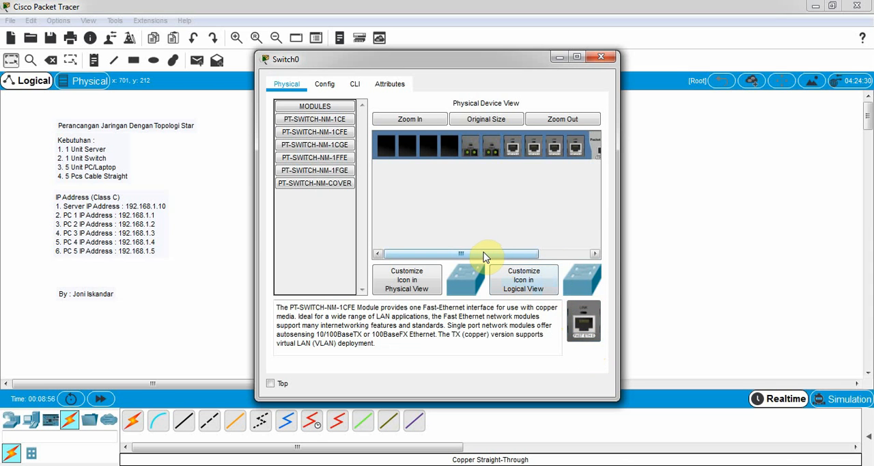
pyautogui.moveTo(485, 257); pyautogui.dragTo(599, 251)
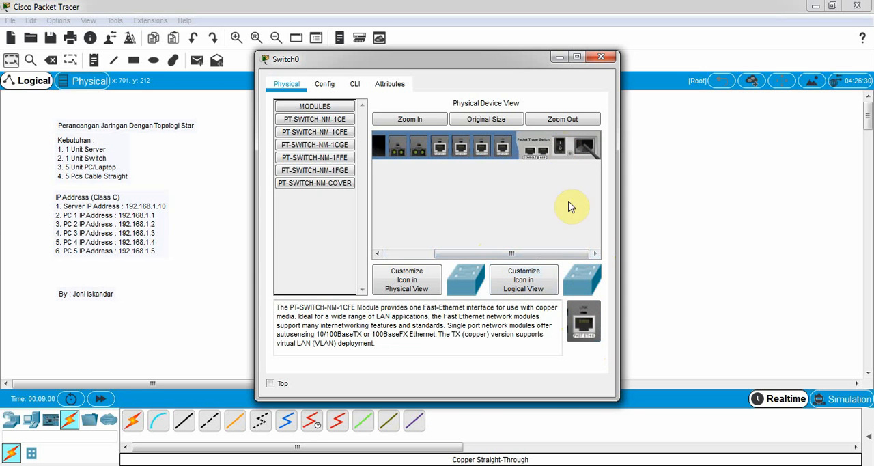
pyautogui.moveTo(568, 254); pyautogui.dragTo(444, 249)
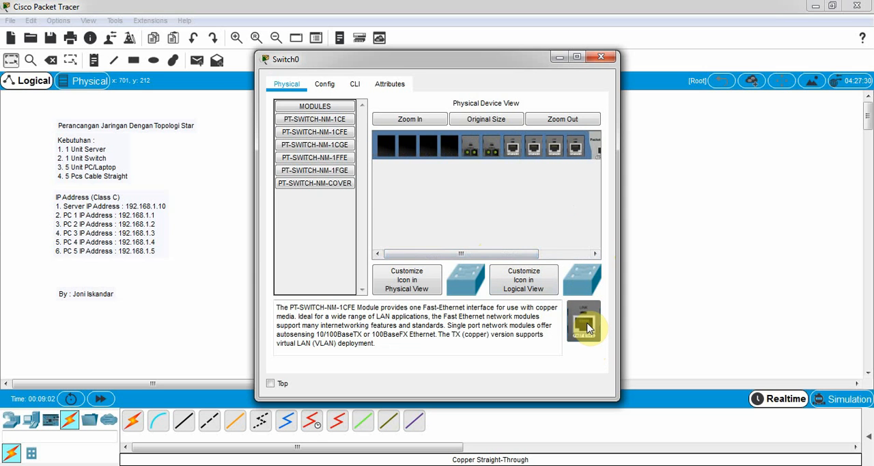
# Step: Install two PT-SWITCH-NM-1CFE modules in Switch0's empty slots and power the switch back on
pyautogui.moveTo(588, 328); pyautogui.dragTo(453, 151)
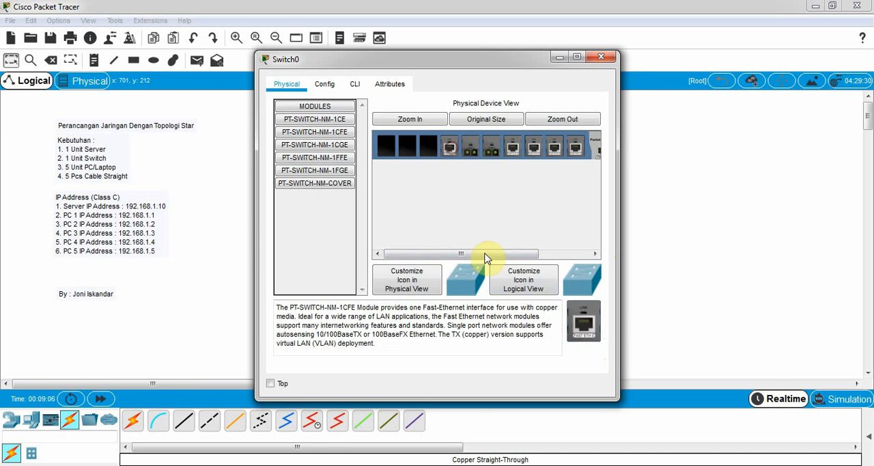
pyautogui.moveTo(584, 321); pyautogui.dragTo(429, 147)
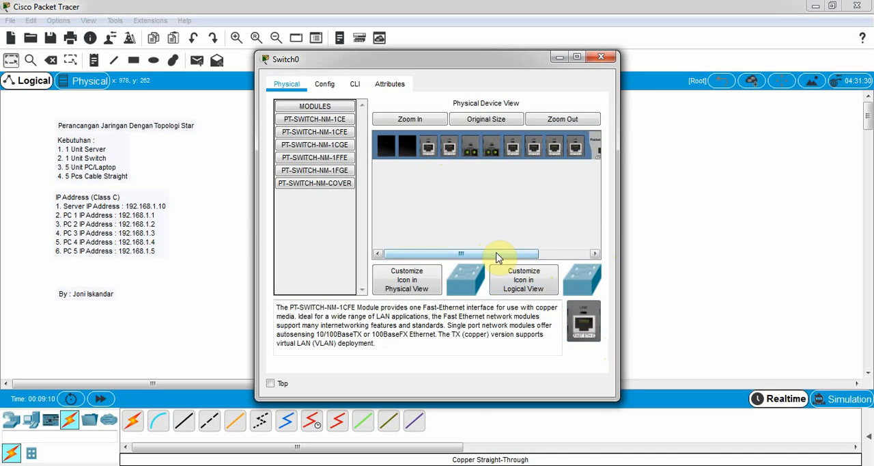
pyautogui.moveTo(502, 255); pyautogui.dragTo(607, 245)
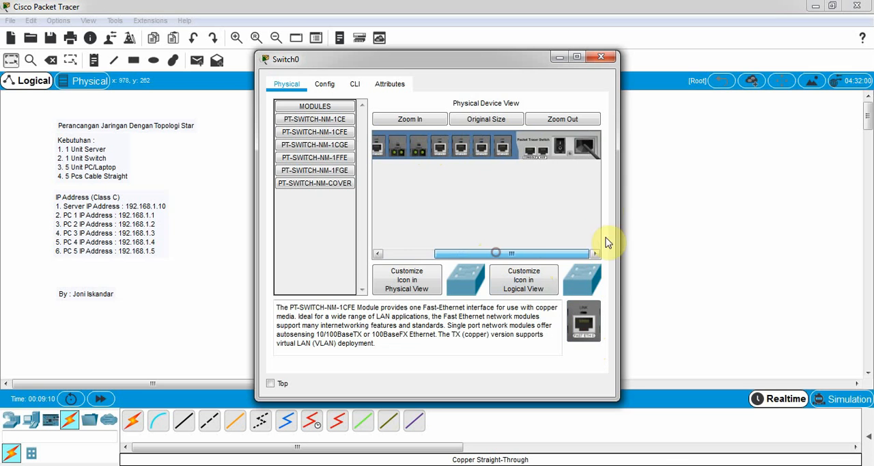
pyautogui.click(604, 57)
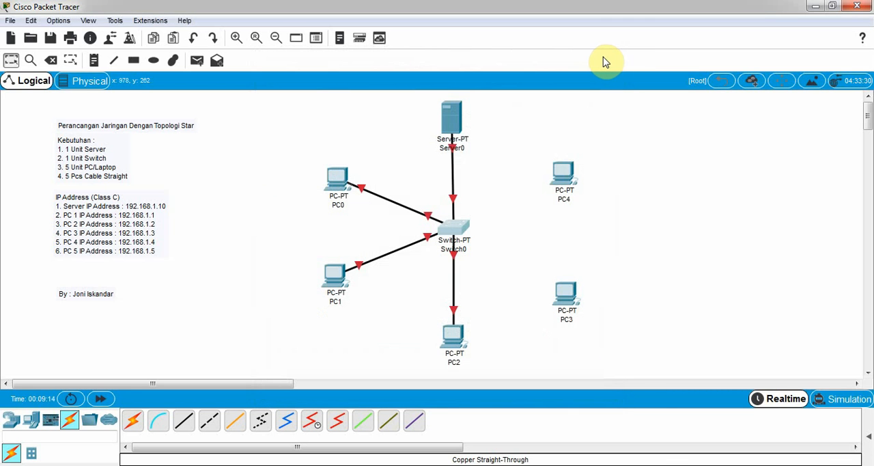
# Step: Connect Switch0's FastEthernet6/1 to PC3's FastEthernet0 with a Copper Straight-Through cable
pyautogui.click(186, 425)
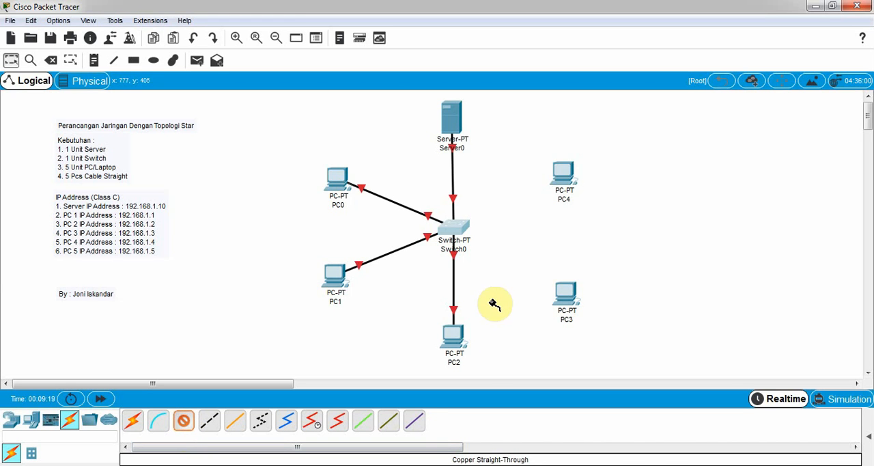
pyautogui.click(454, 235)
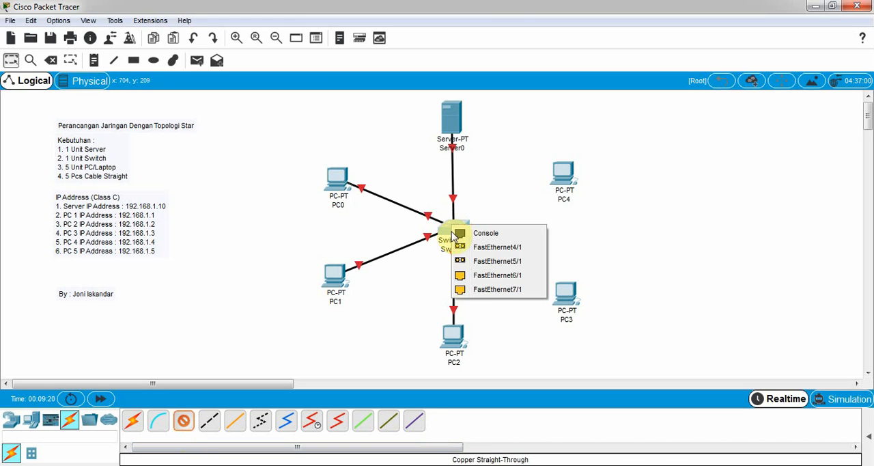
pyautogui.click(500, 276)
pyautogui.click(567, 292)
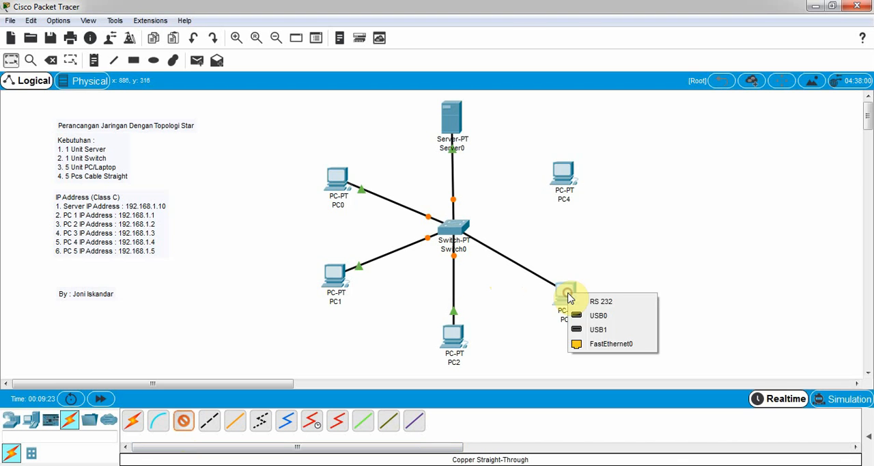
pyautogui.click(599, 343)
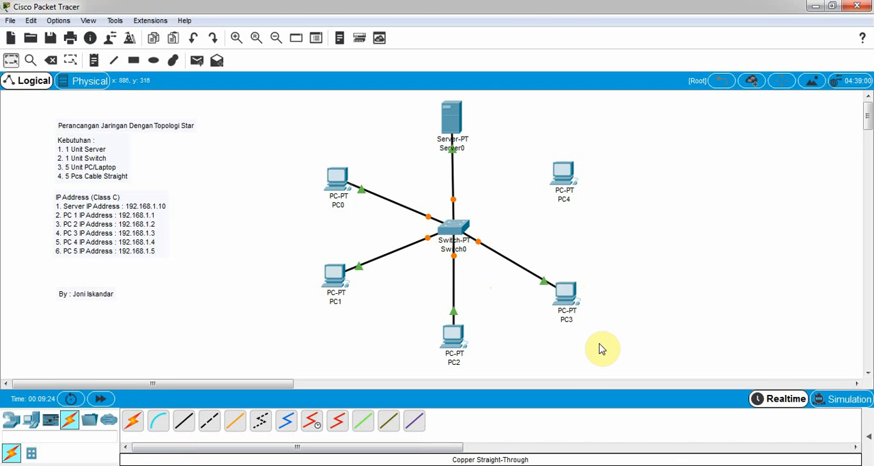
# Step: Connect Switch0's FastEthernet7/1 to PC4's FastEthernet0 with a Copper Straight-Through cable
pyautogui.click(186, 422)
pyautogui.click(453, 230)
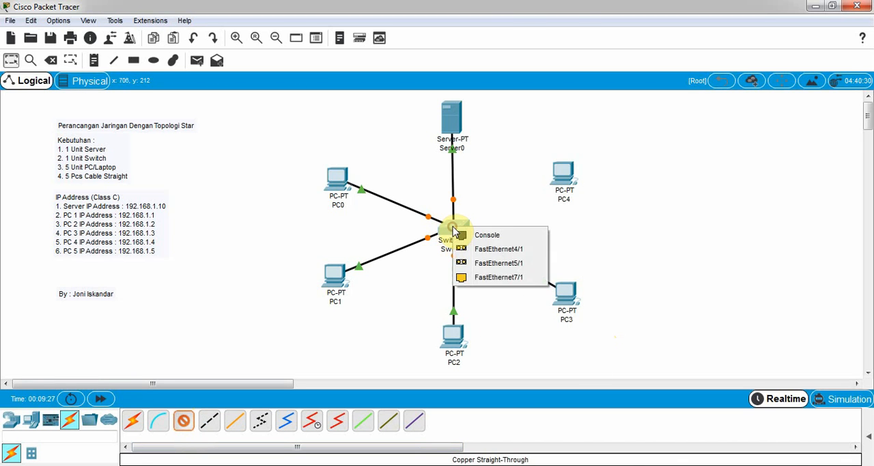
pyautogui.click(498, 276)
pyautogui.click(559, 172)
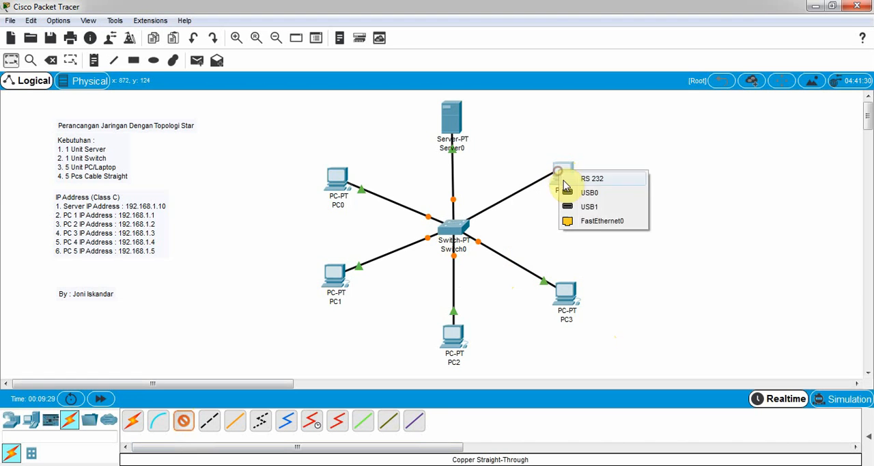
pyautogui.click(587, 221)
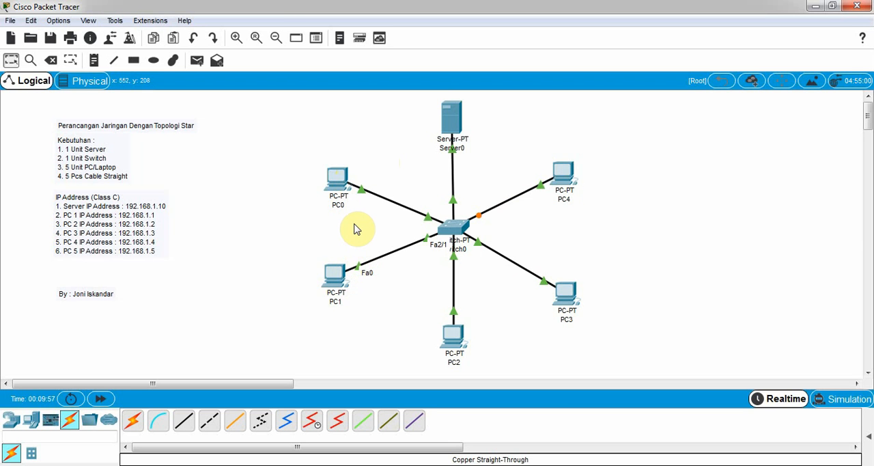
# Step: Give Server0 the static IP address 192.168.1.10 with subnet mask 255.255.255.0
pyautogui.click(449, 121)
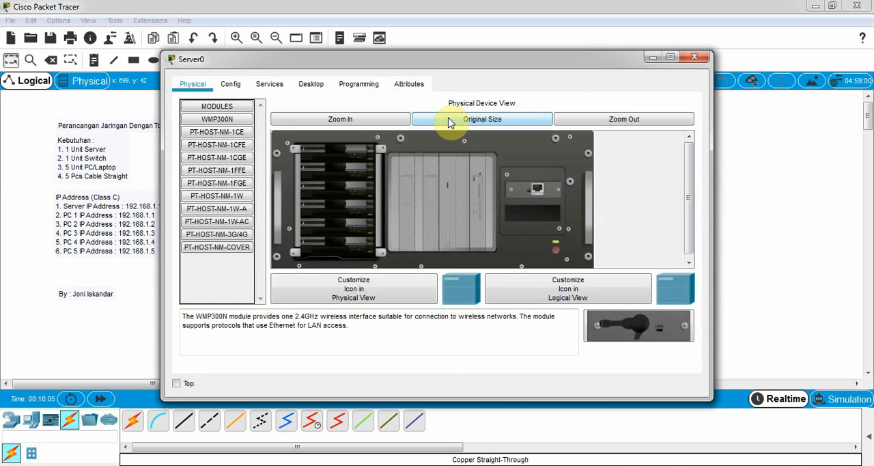
pyautogui.click(305, 85)
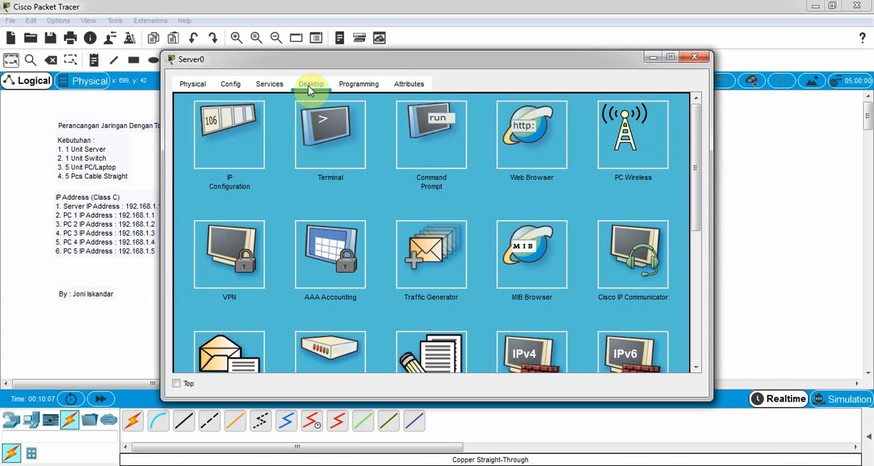
pyautogui.click(226, 140)
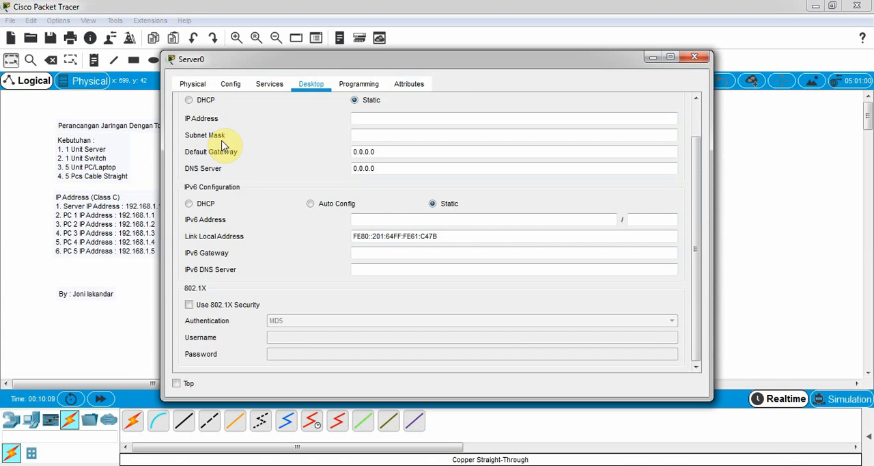
pyautogui.moveTo(273, 58); pyautogui.dragTo(380, 55)
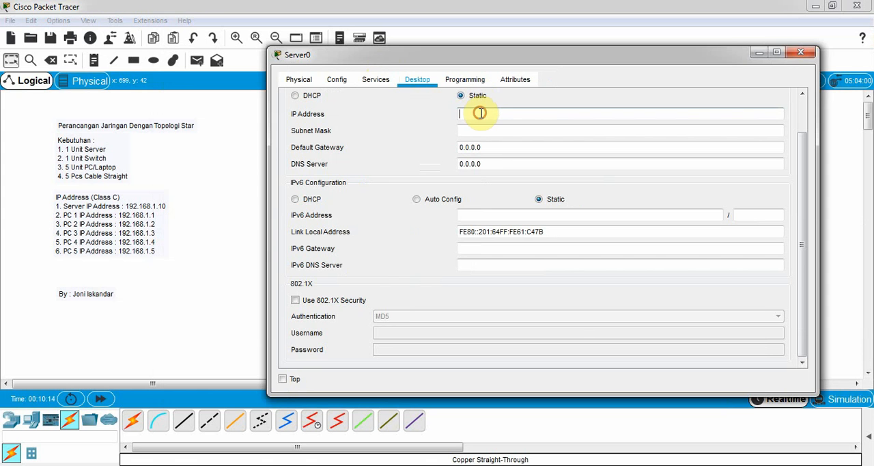
pyautogui.moveTo(430, 62); pyautogui.dragTo(425, 95)
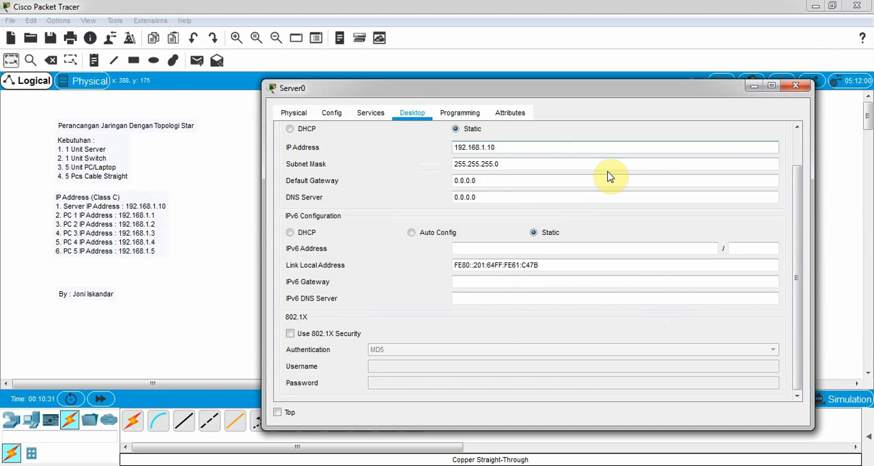
pyautogui.click(795, 85)
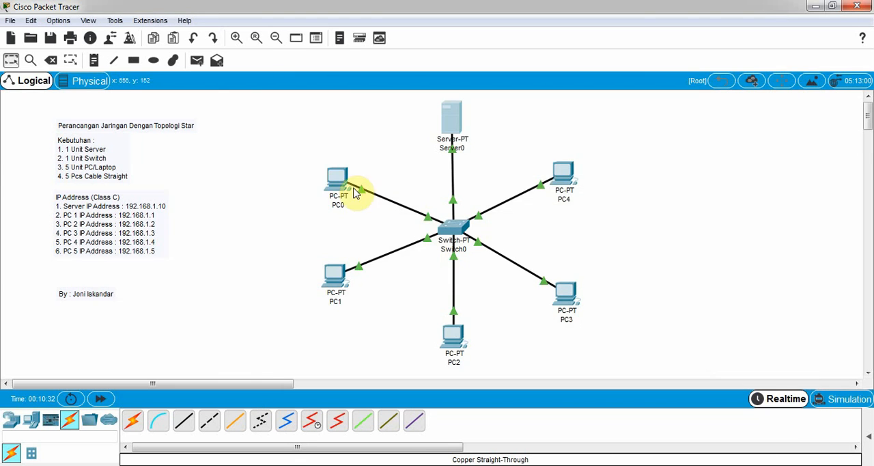
# Step: Give PC0 the static IP address 192.168.1.1 with subnet mask 255.255.255.0
pyautogui.moveTo(335, 184)
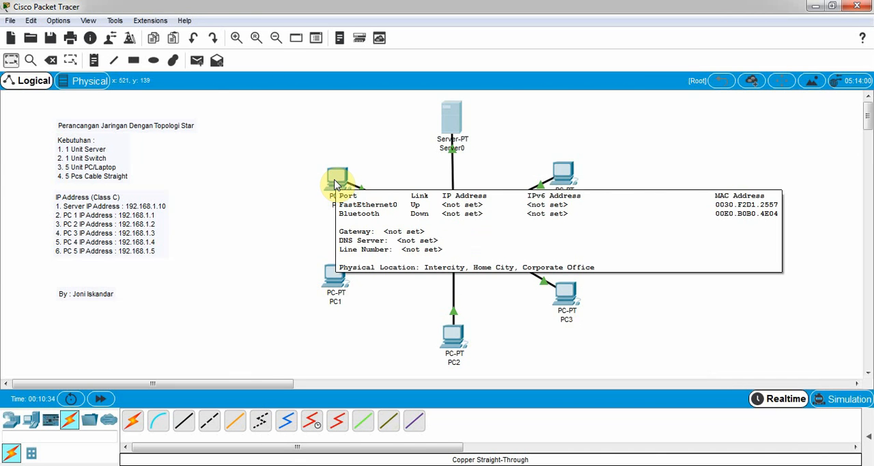
pyautogui.click(339, 181)
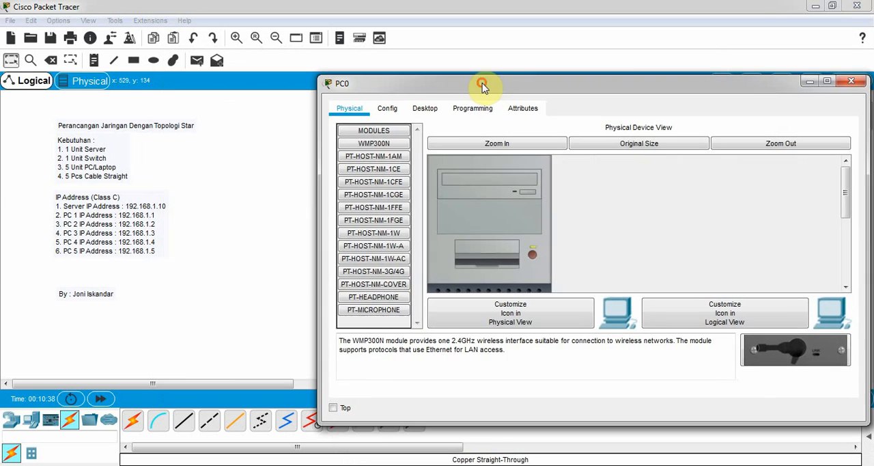
pyautogui.click(423, 108)
pyautogui.click(418, 173)
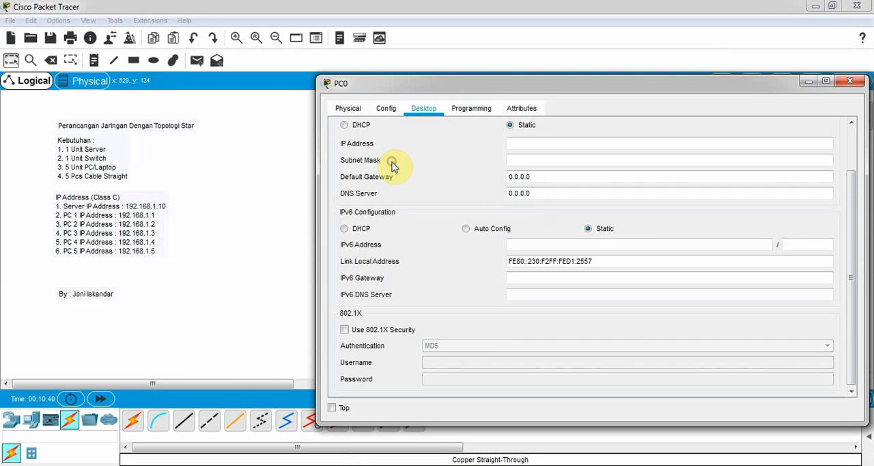
pyautogui.click(529, 145)
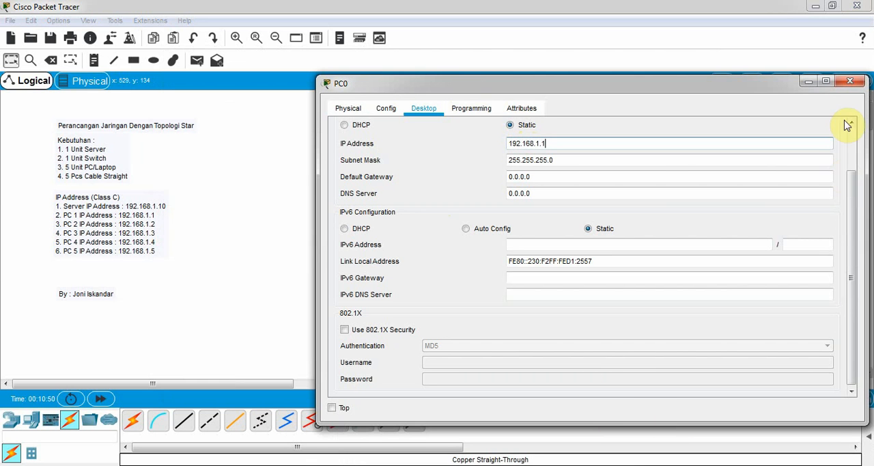
pyautogui.click(849, 82)
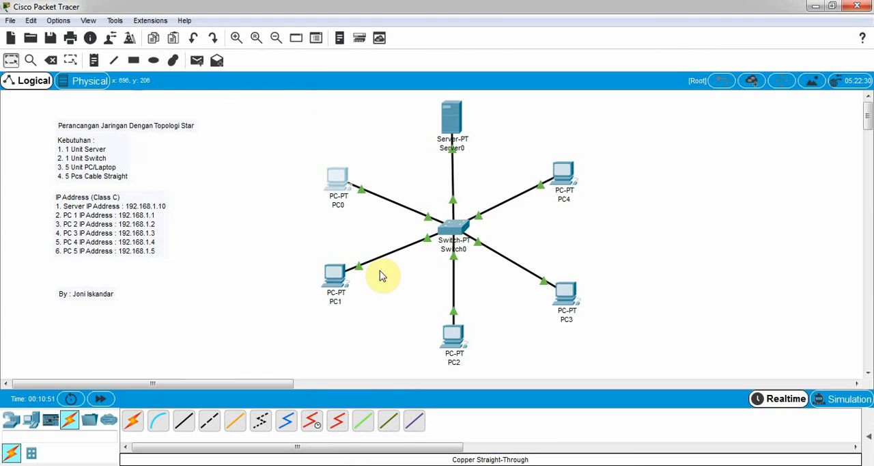
# Step: Give PC1 the static IP address 192.168.1.2 with subnet mask 255.255.255.0
pyautogui.click(334, 274)
pyautogui.moveTo(319, 59); pyautogui.dragTo(390, 63)
pyautogui.click(340, 89)
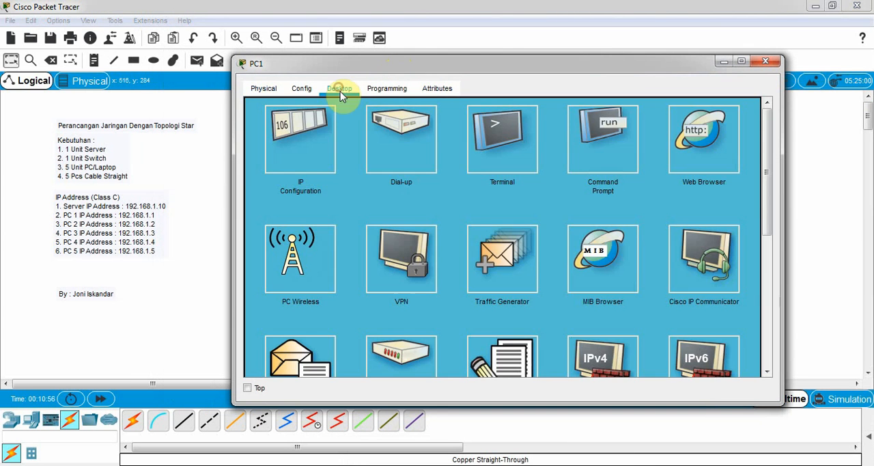
pyautogui.click(303, 150)
pyautogui.click(454, 123)
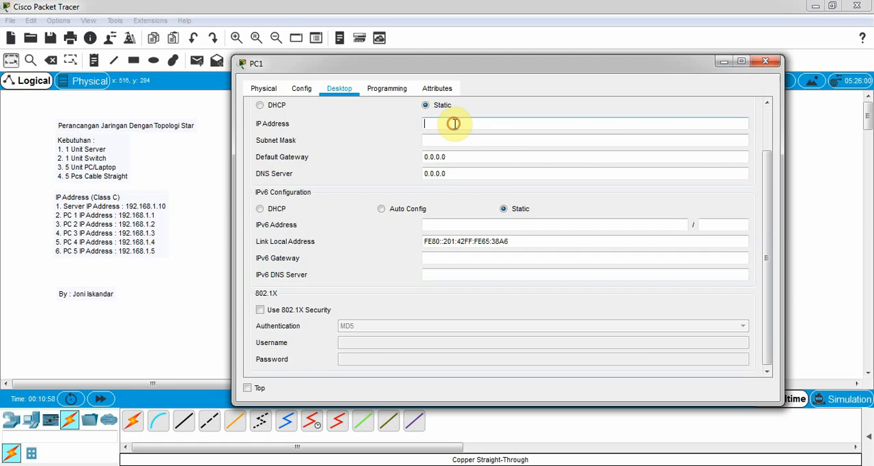
pyautogui.write('192.168.1.2')
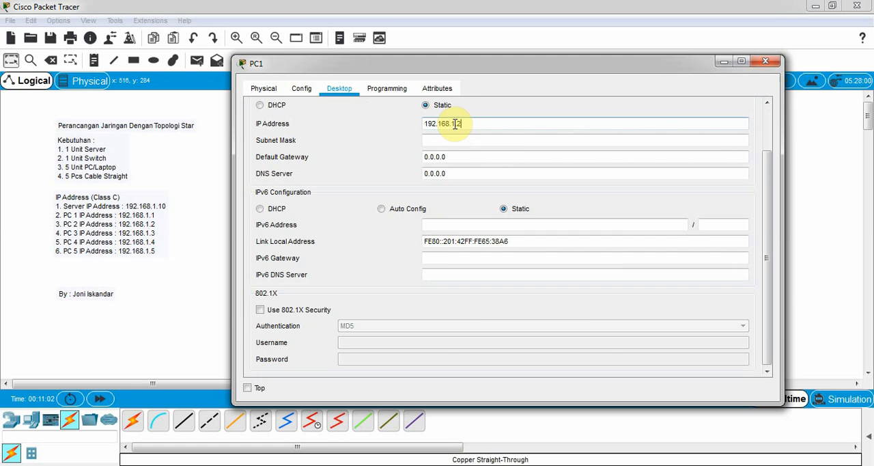
pyautogui.click(765, 62)
# Step: Give PC2 the static IP address 192.168.1.3 with subnet mask 255.255.255.0
pyautogui.click(454, 335)
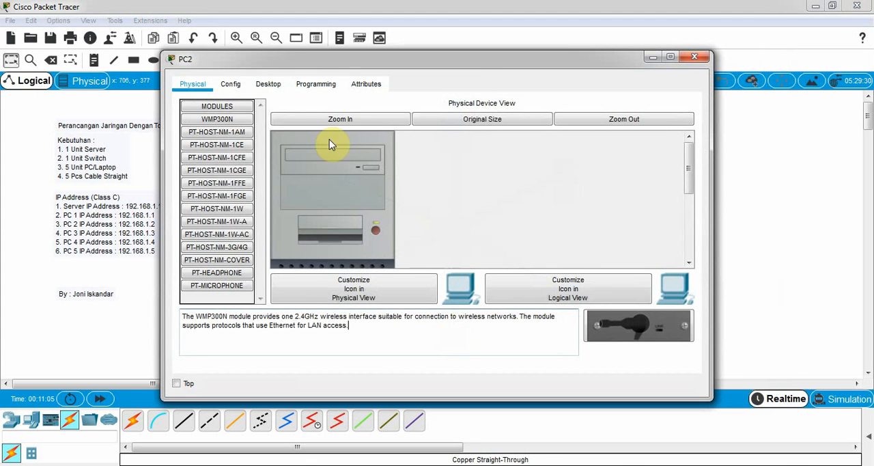
pyautogui.click(265, 84)
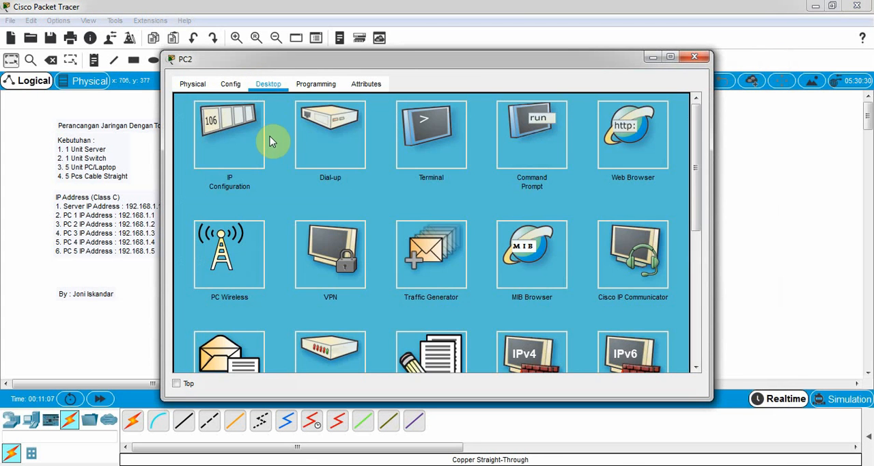
pyautogui.click(235, 136)
pyautogui.click(375, 119)
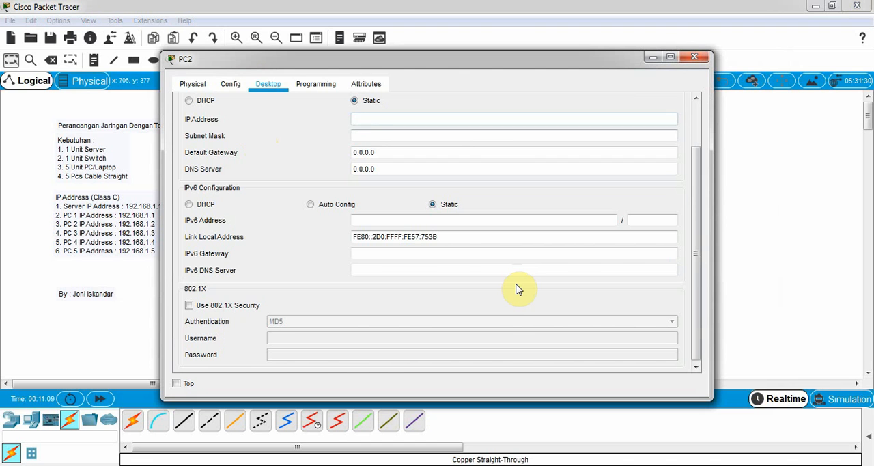
pyautogui.write('192.168.1.3')
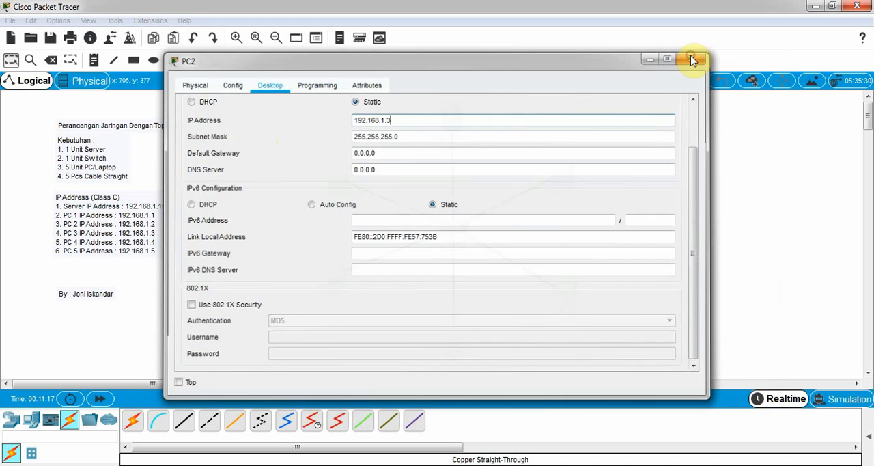
pyautogui.click(694, 59)
# Step: Give PC3 the static IP address 192.168.1.4 with subnet mask 255.255.255.0
pyautogui.doubleClick(569, 297)
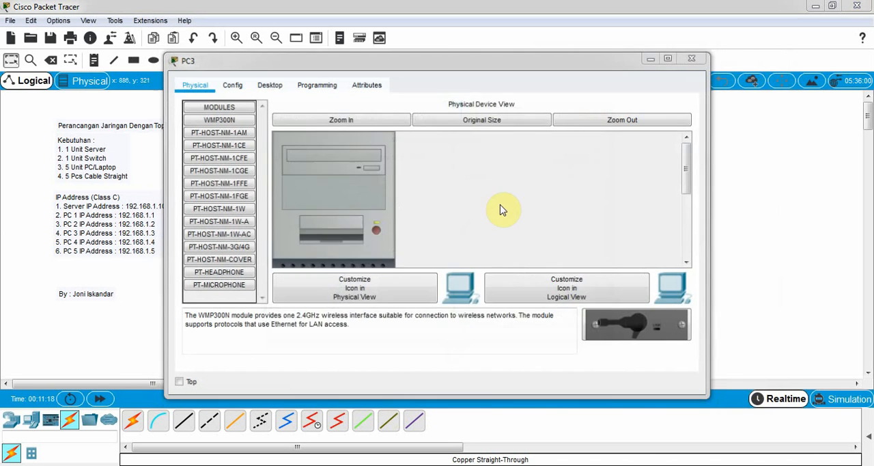
pyautogui.click(595, 112)
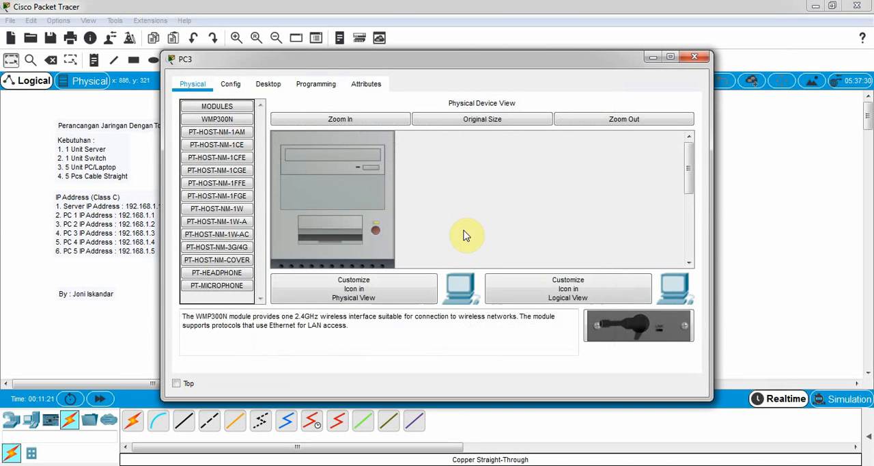
pyautogui.click(277, 86)
pyautogui.click(235, 131)
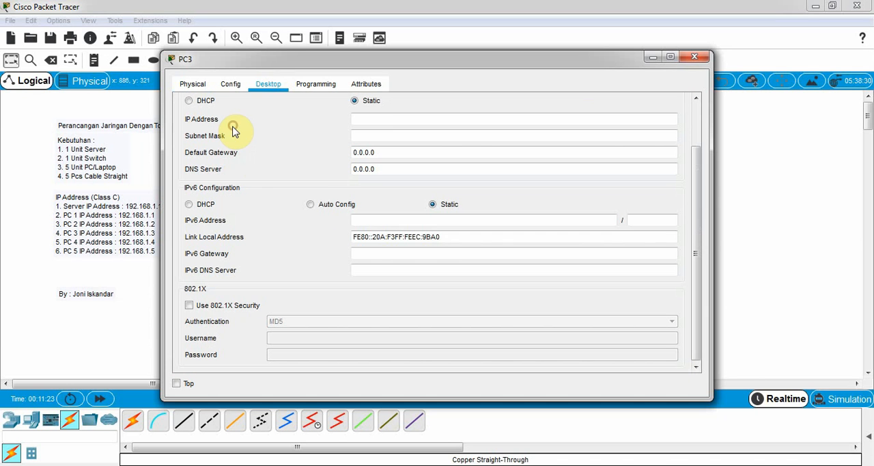
pyautogui.click(378, 118)
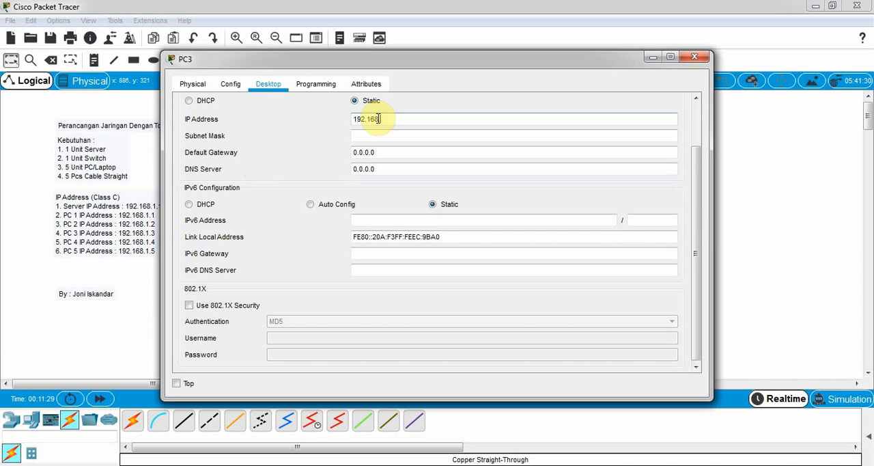
pyautogui.write('192.168.1.4')
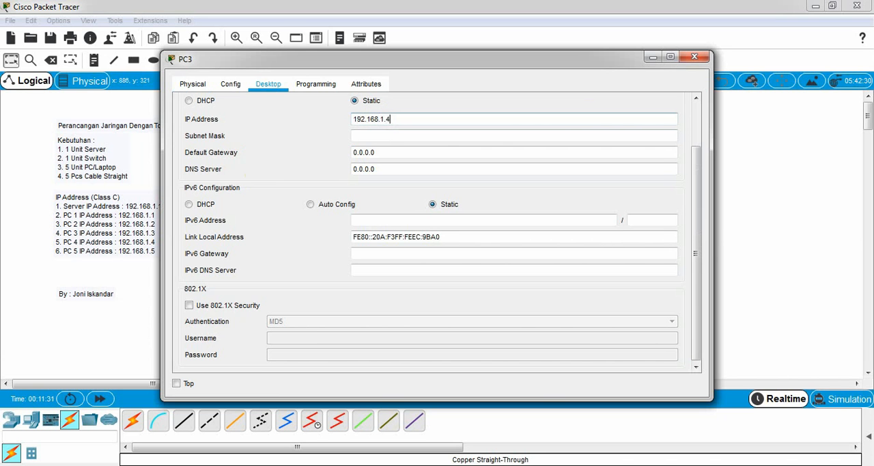
pyautogui.click(694, 56)
# Step: Give PC4 the static IP address 192.168.1.5 with subnet mask 255.255.255.0
pyautogui.click(565, 178)
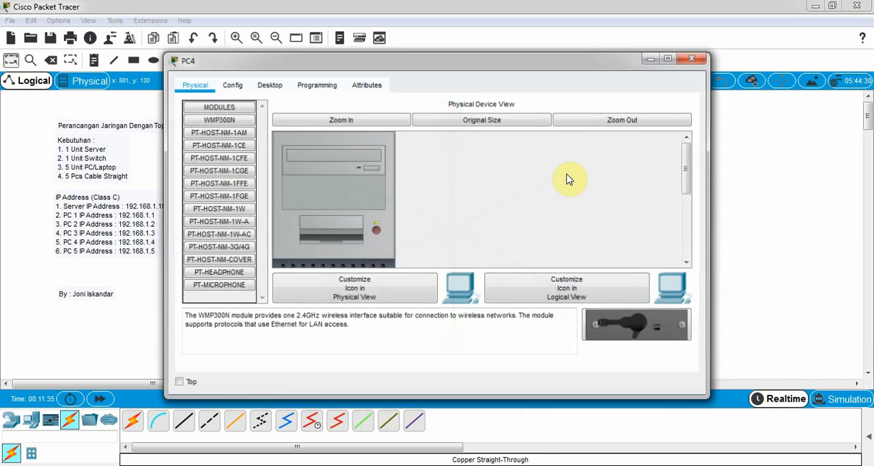
pyautogui.click(271, 88)
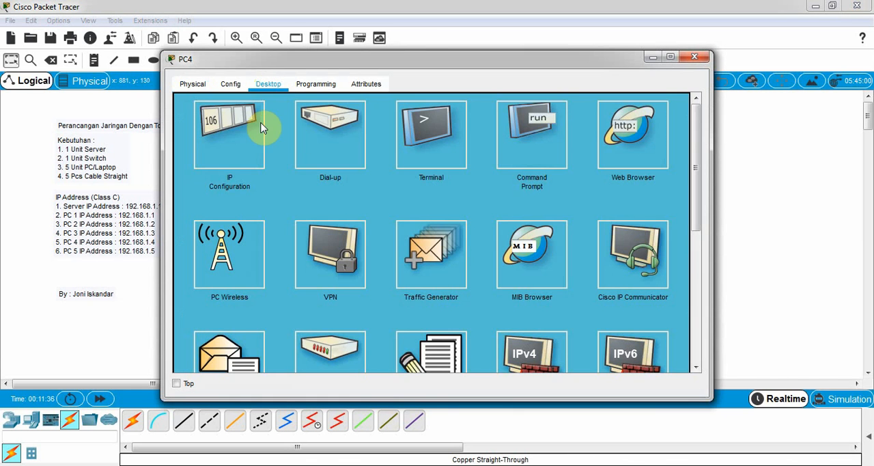
pyautogui.click(226, 126)
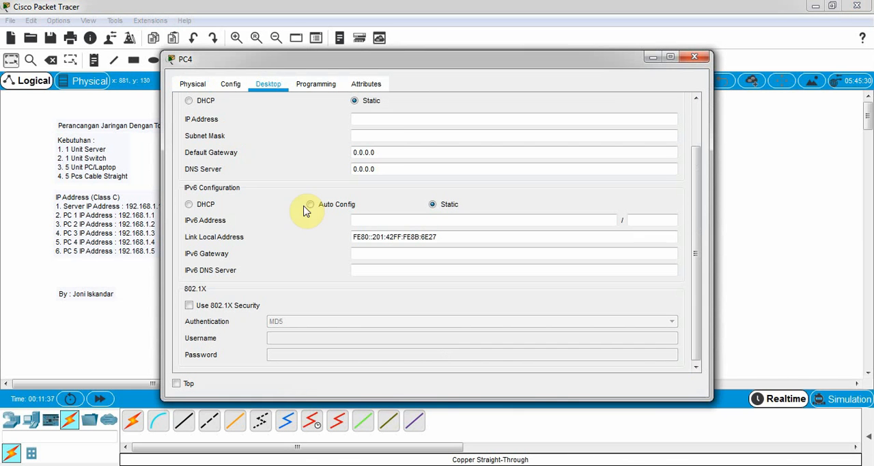
pyautogui.click(386, 123)
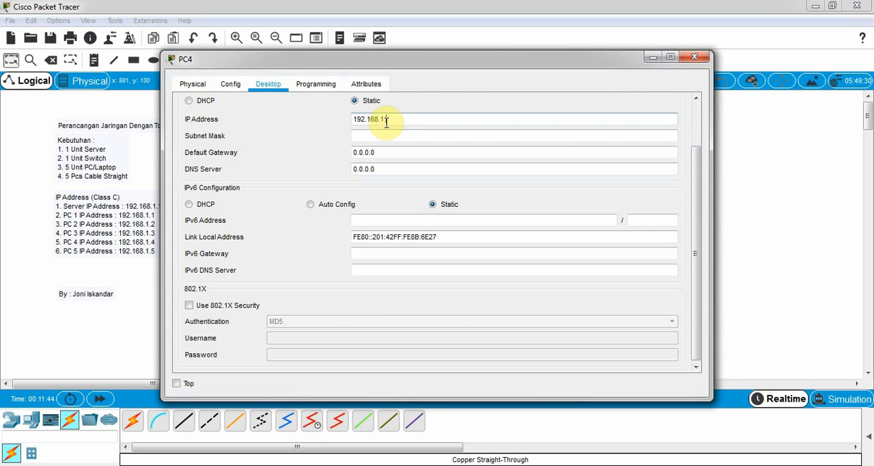
pyautogui.write('192.168.1.5')
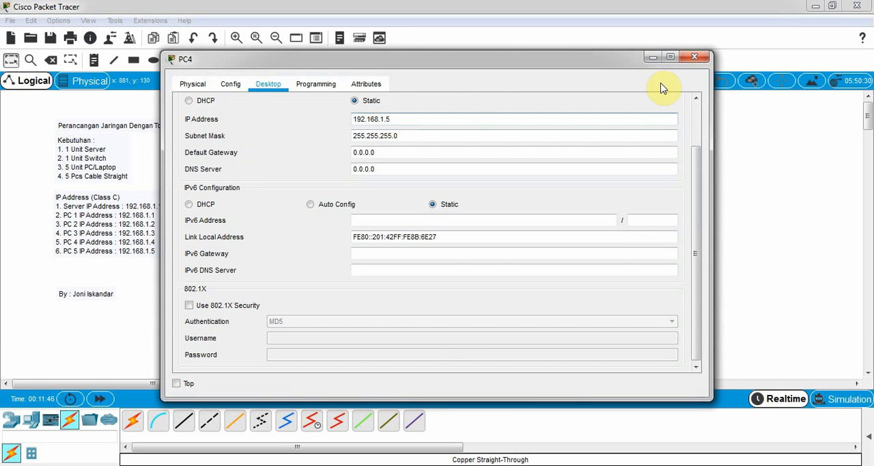
pyautogui.click(695, 57)
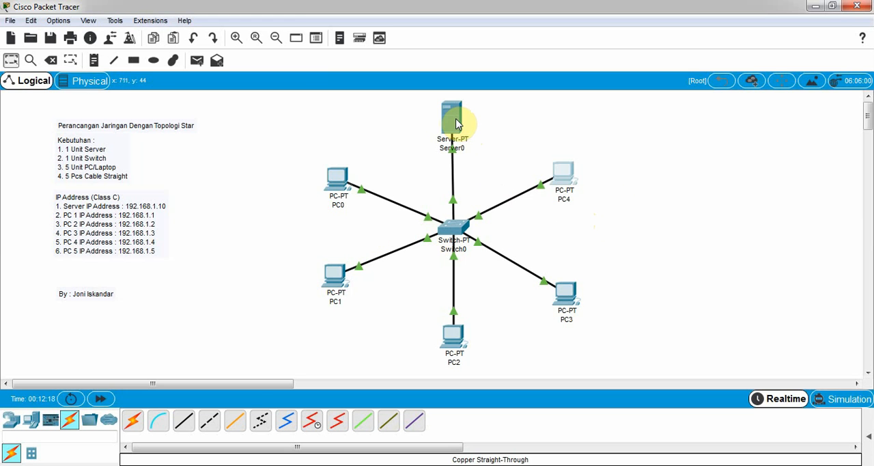
# Step: Test the connection from Server0 to PC1 by running ping 192.168.1.2 in Server0's Command Prompt
pyautogui.moveTo(456, 121)
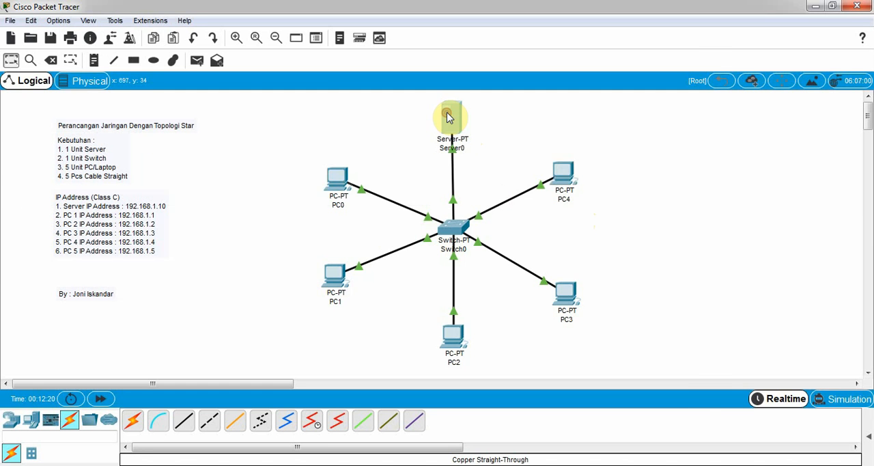
pyautogui.click(450, 116)
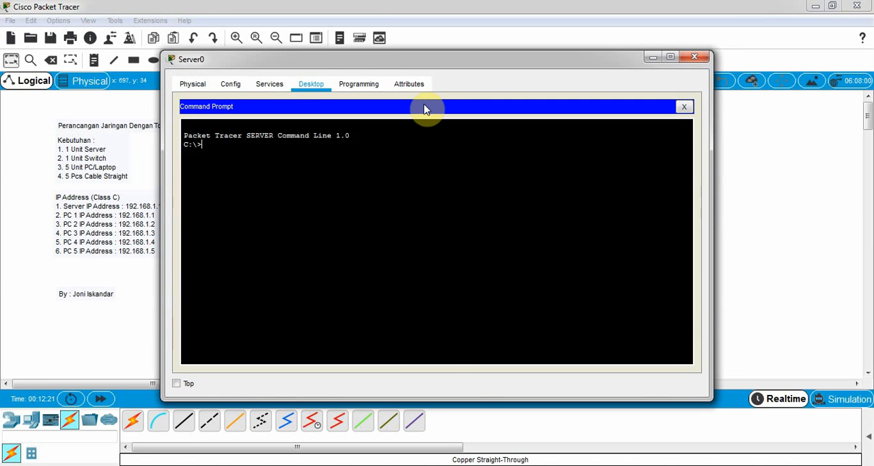
pyautogui.moveTo(364, 63); pyautogui.dragTo(440, 104)
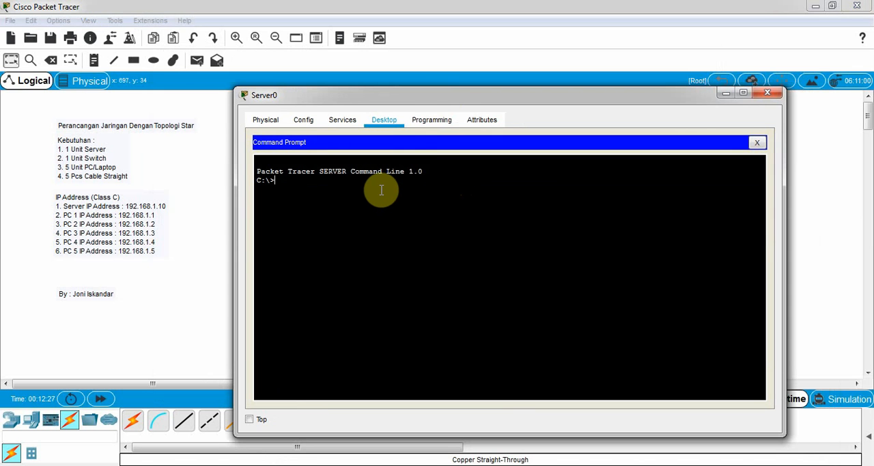
pyautogui.moveTo(413, 95); pyautogui.dragTo(442, 77)
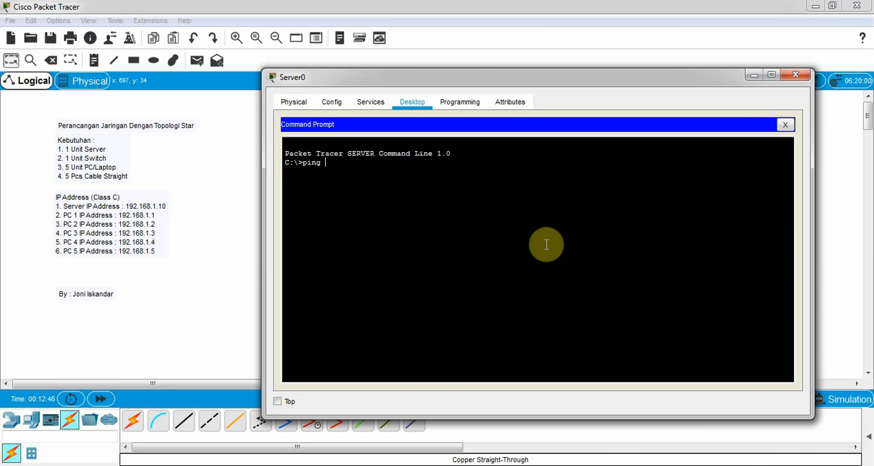
pyautogui.moveTo(461, 83); pyautogui.dragTo(469, 121)
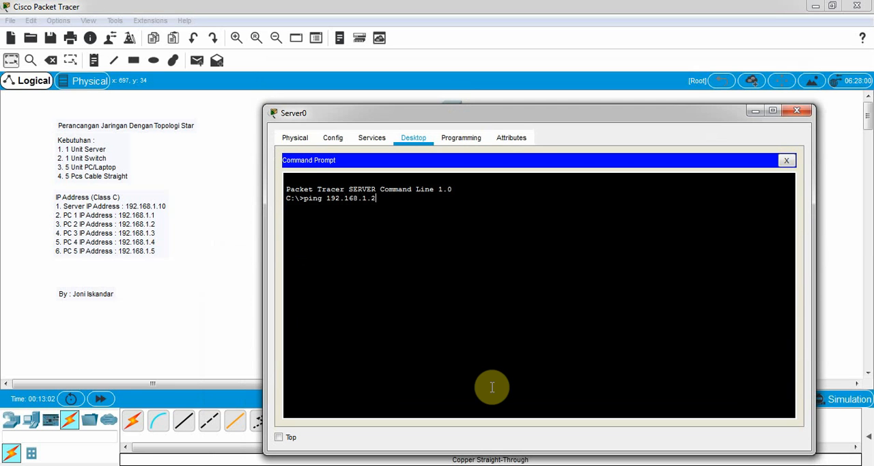
pyautogui.press('Return')
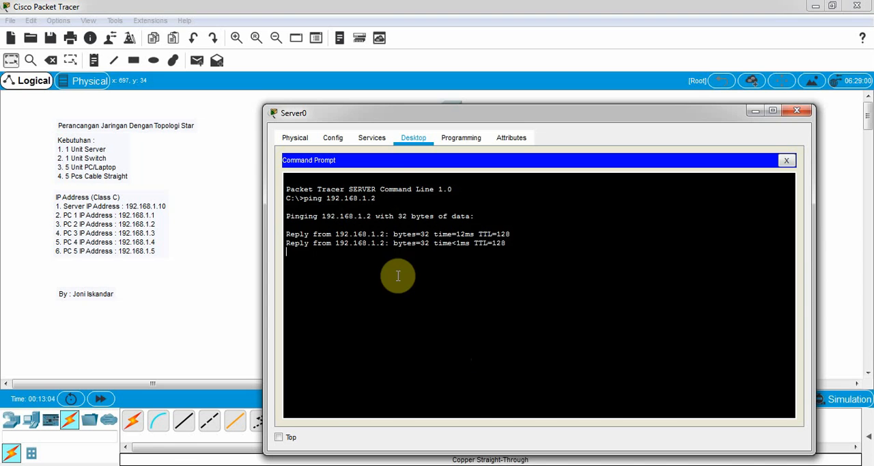
pyautogui.moveTo(365, 120); pyautogui.dragTo(478, 110)
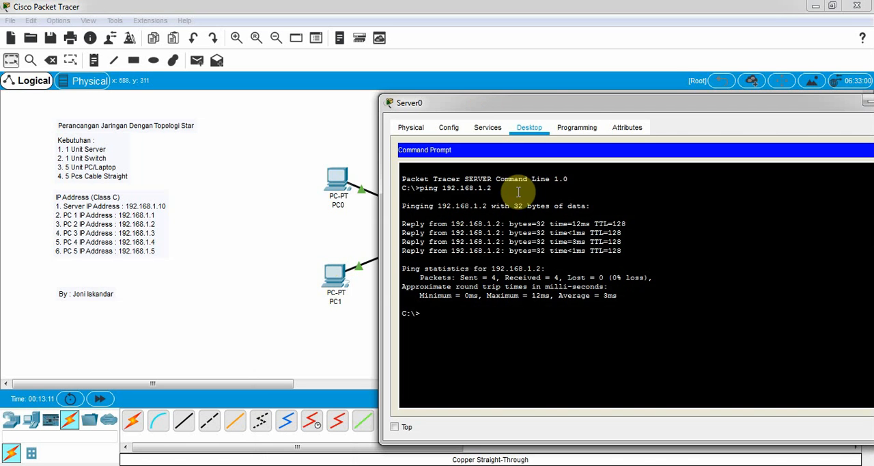
pyautogui.moveTo(557, 103); pyautogui.dragTo(362, 159)
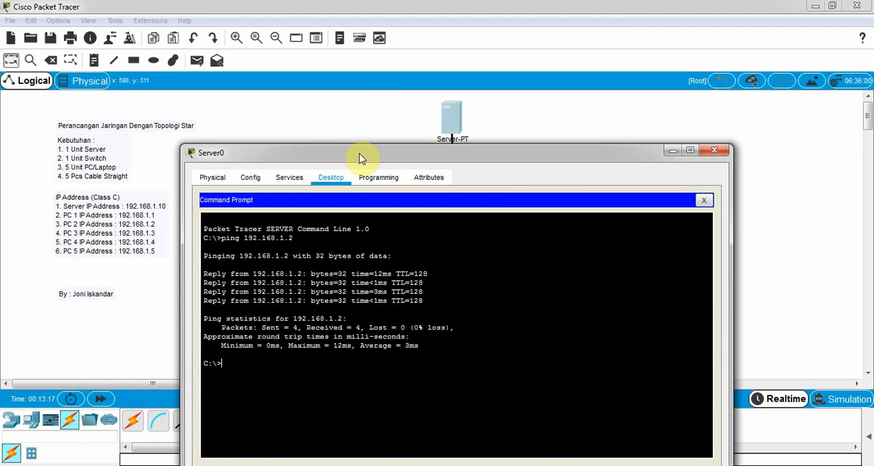
pyautogui.click(715, 151)
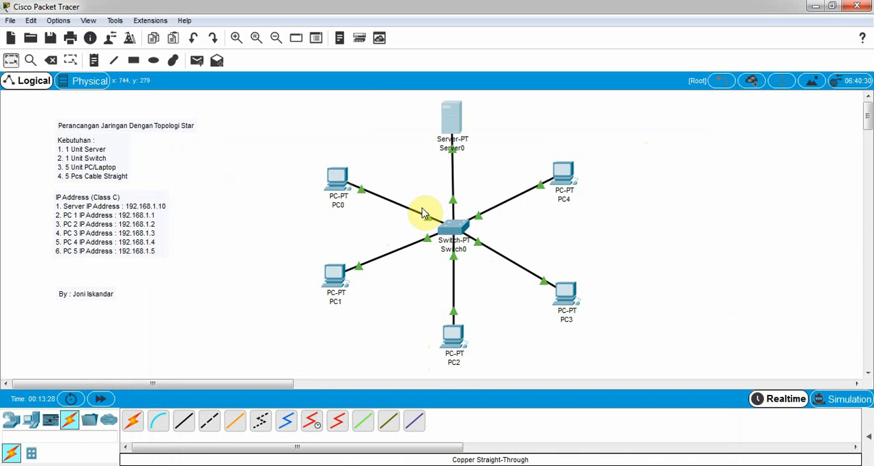
# Step: Test the connection from PC3 to PC0 by running ping 192.168.1.1 in PC3's Command Prompt
pyautogui.click(565, 299)
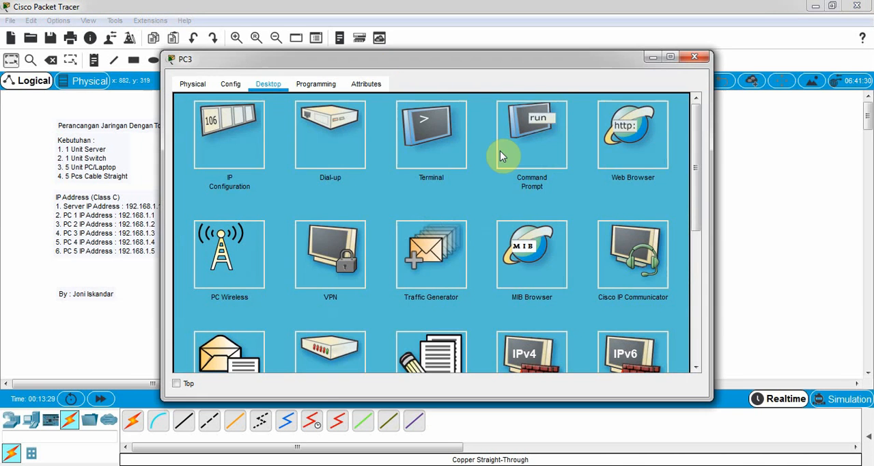
pyautogui.moveTo(347, 64); pyautogui.dragTo(377, 99)
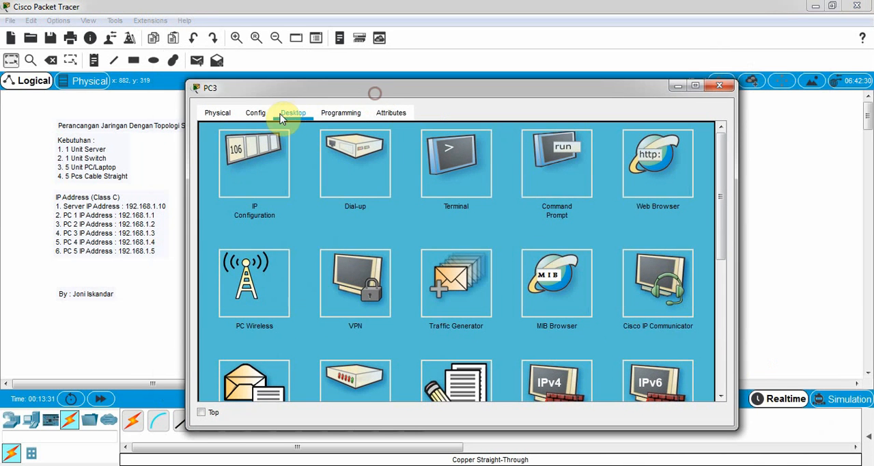
pyautogui.click(554, 163)
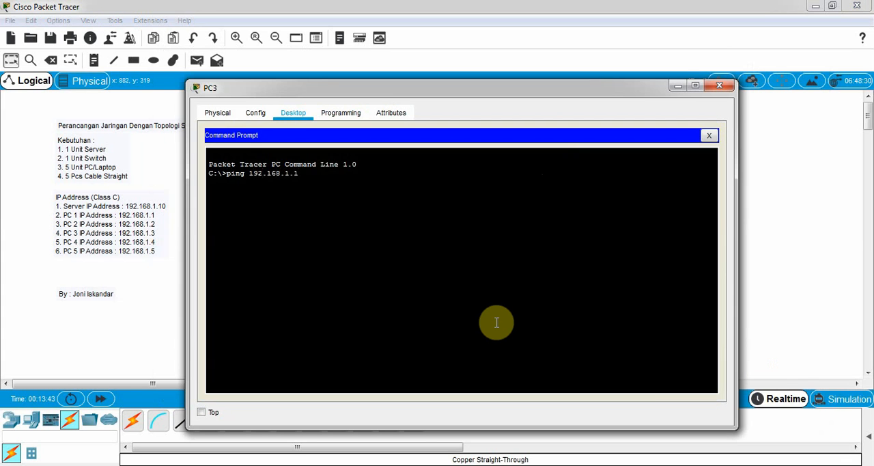
pyautogui.moveTo(376, 92); pyautogui.dragTo(619, 137)
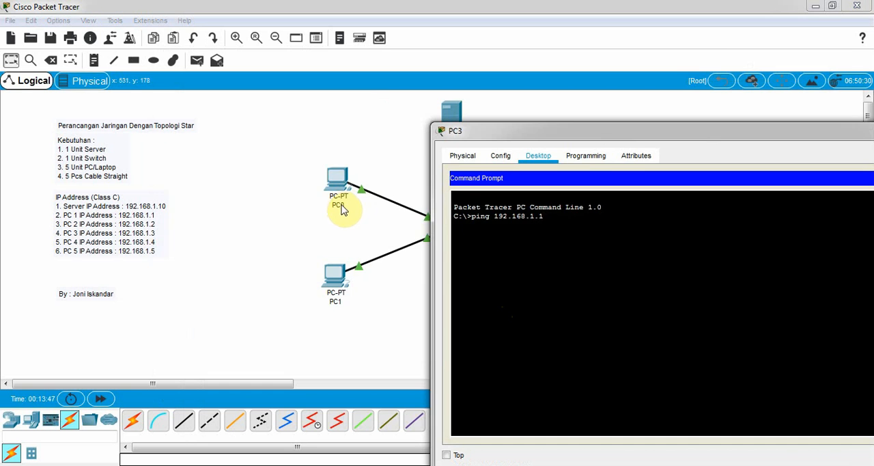
pyautogui.moveTo(567, 140); pyautogui.dragTo(441, 105)
pyautogui.press('Return')
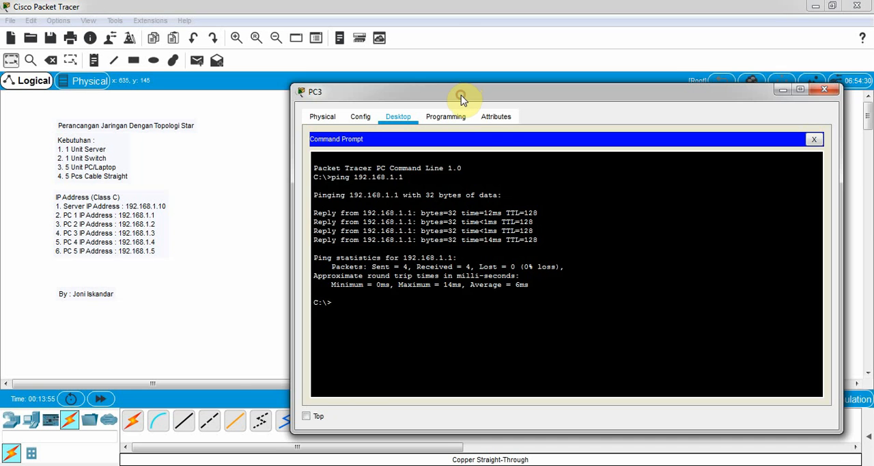
pyautogui.moveTo(462, 99); pyautogui.dragTo(432, 256)
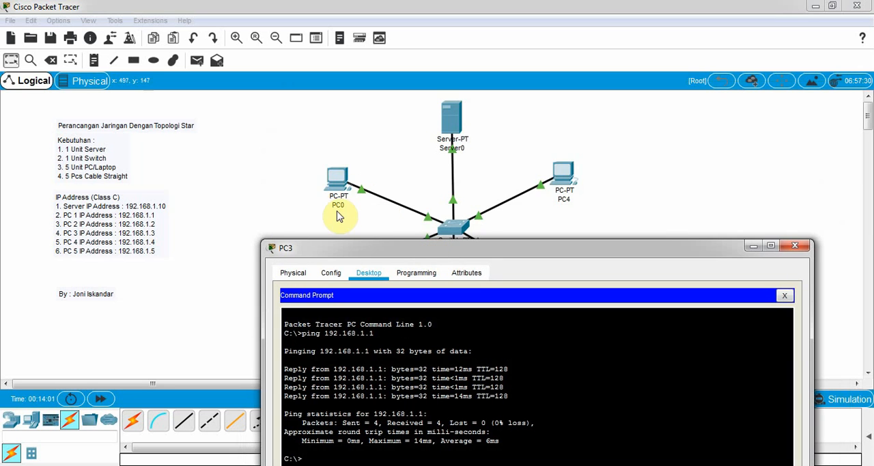
pyautogui.moveTo(351, 248); pyautogui.dragTo(383, 169)
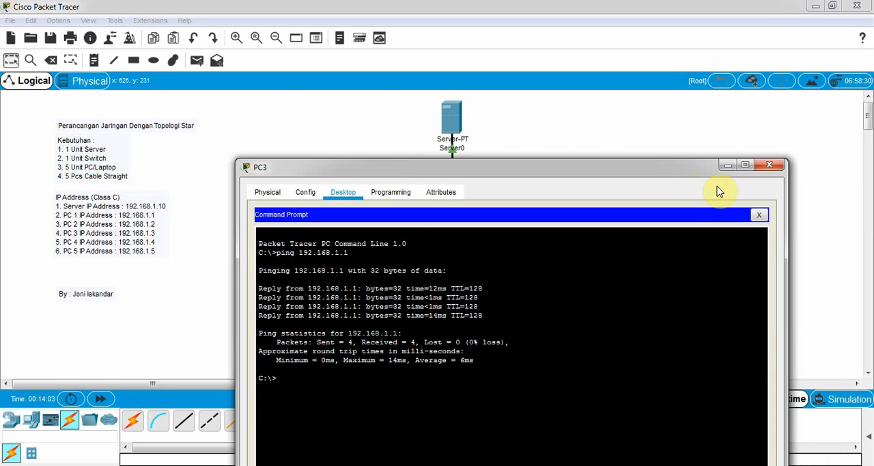
pyautogui.click(770, 167)
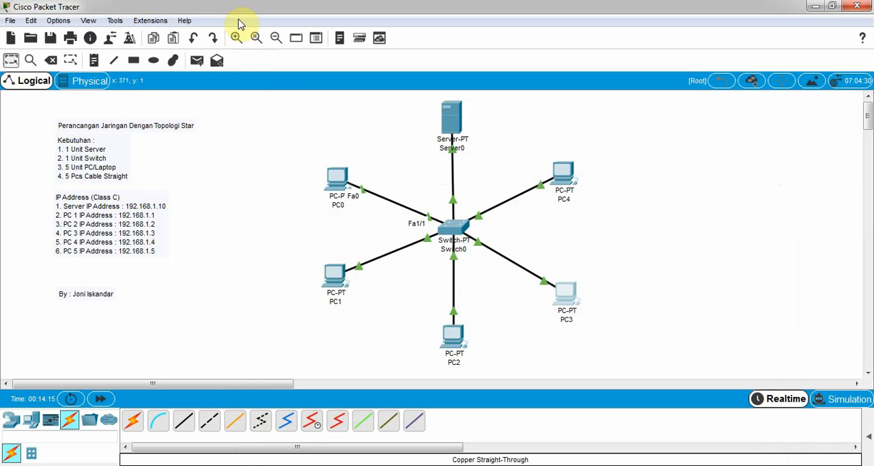
# Step: Send a simple PDU from Server0 to PC2 and display the PDU list with its delivery status
pyautogui.click(197, 62)
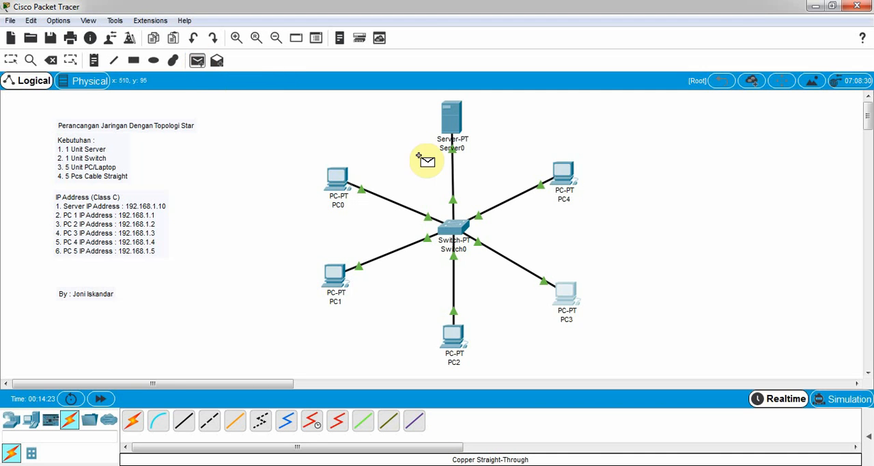
pyautogui.click(453, 118)
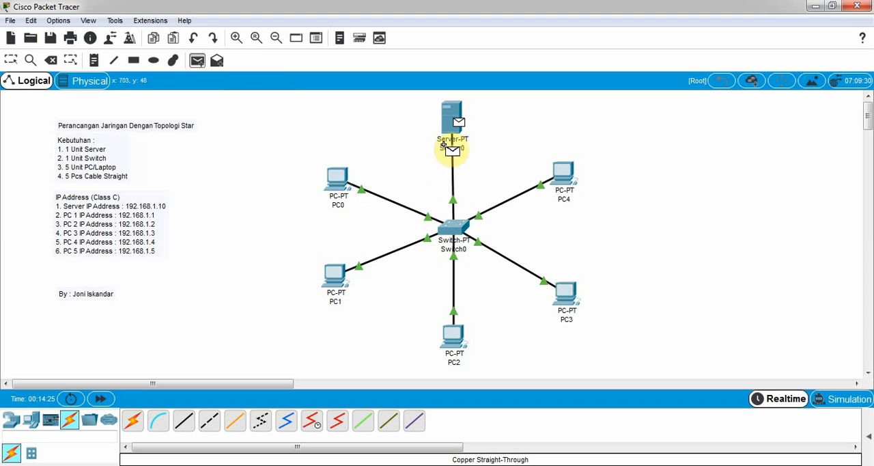
pyautogui.click(453, 337)
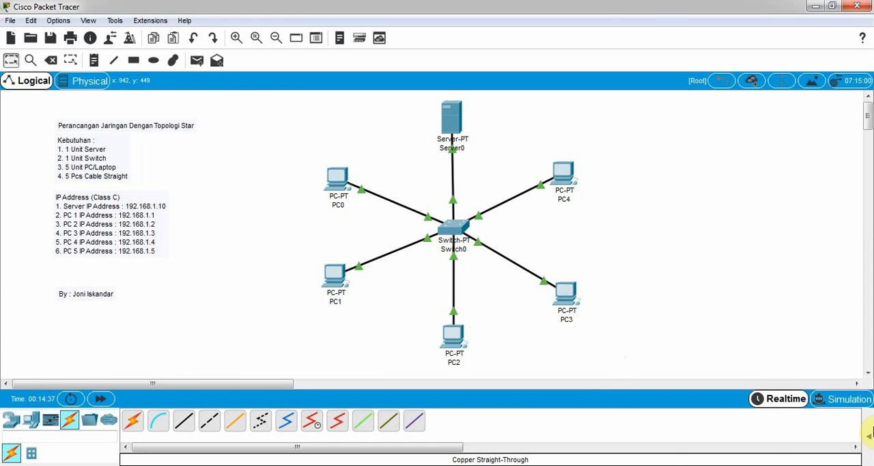
pyautogui.click(866, 437)
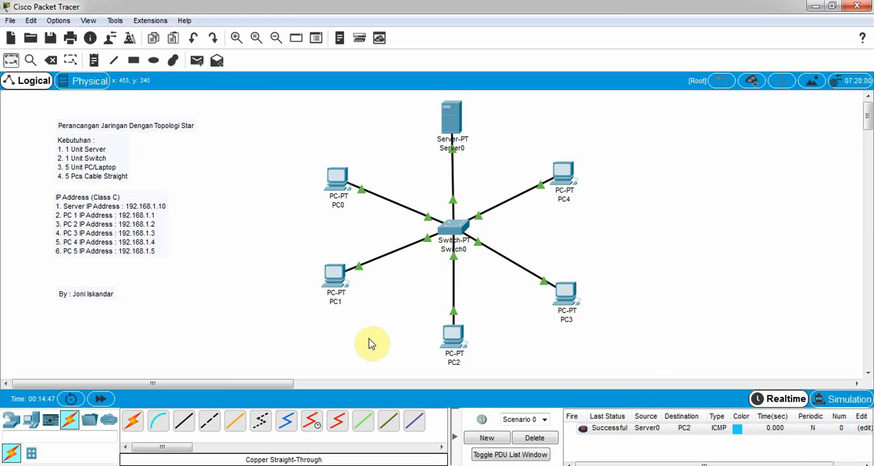
# Step: Delete the Server0-to-PC2 PDU scenario and send a simple PDU from PC1 to PC2
pyautogui.click(537, 439)
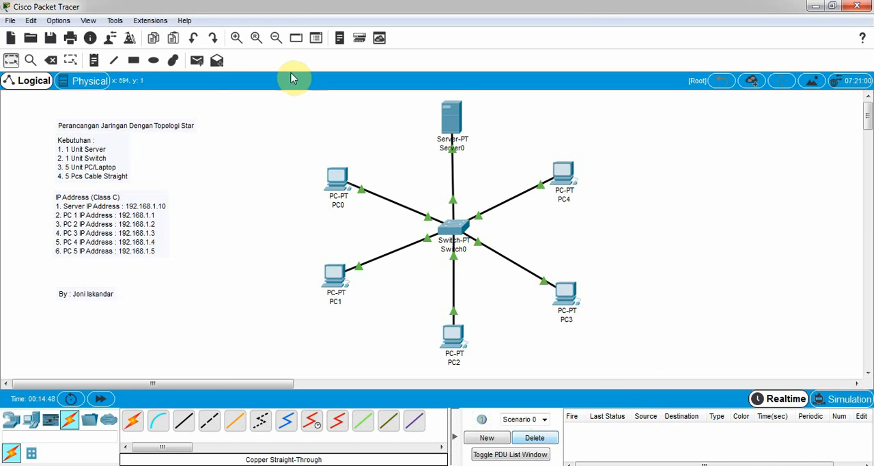
pyautogui.click(197, 60)
pyautogui.click(334, 273)
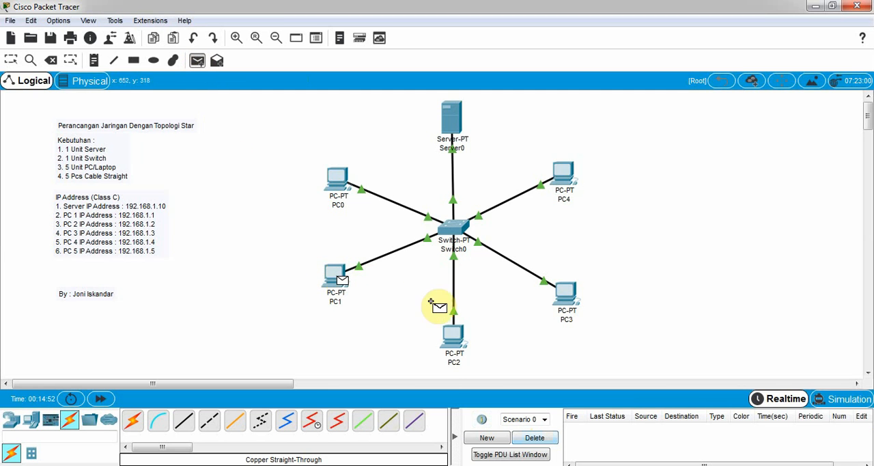
pyautogui.click(457, 338)
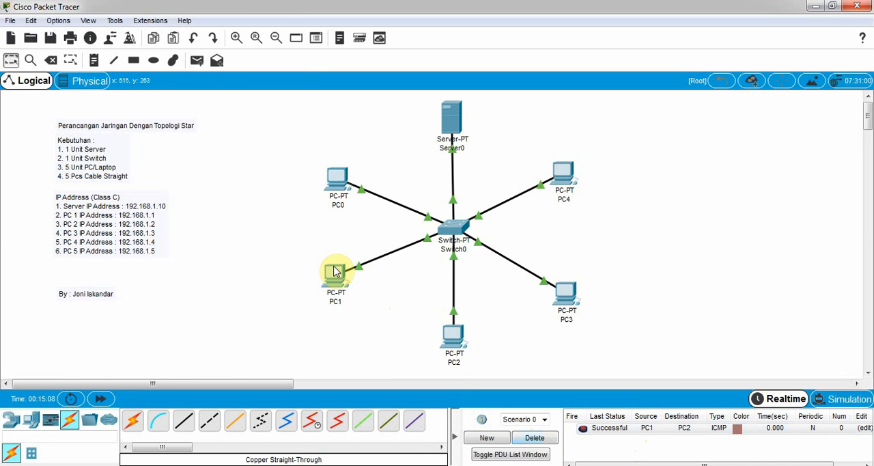
pyautogui.moveTo(346, 273)
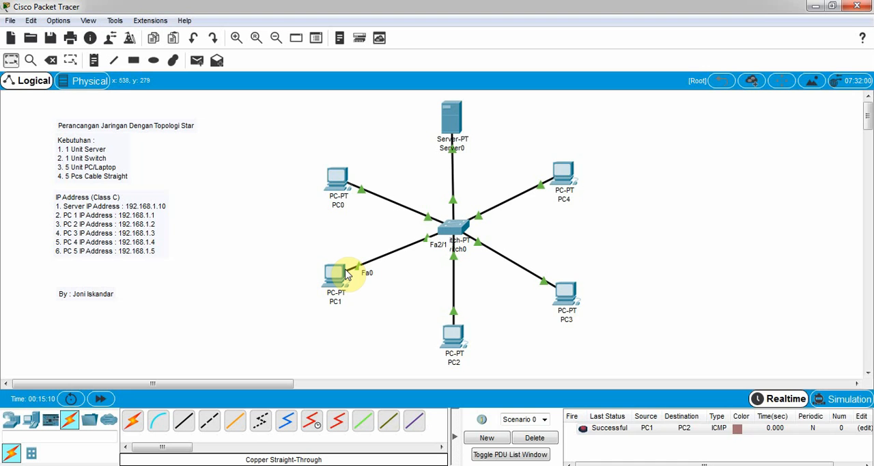